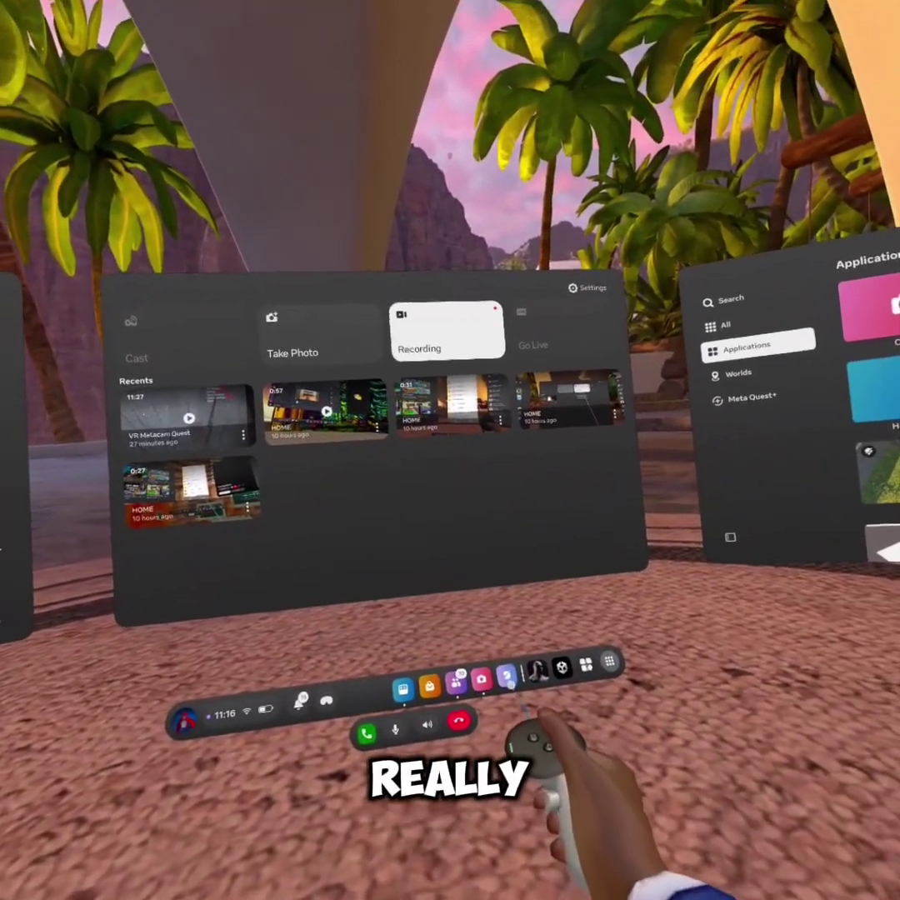
Step: Launch Meta Quest Browser from the dock
left_click(509, 659)
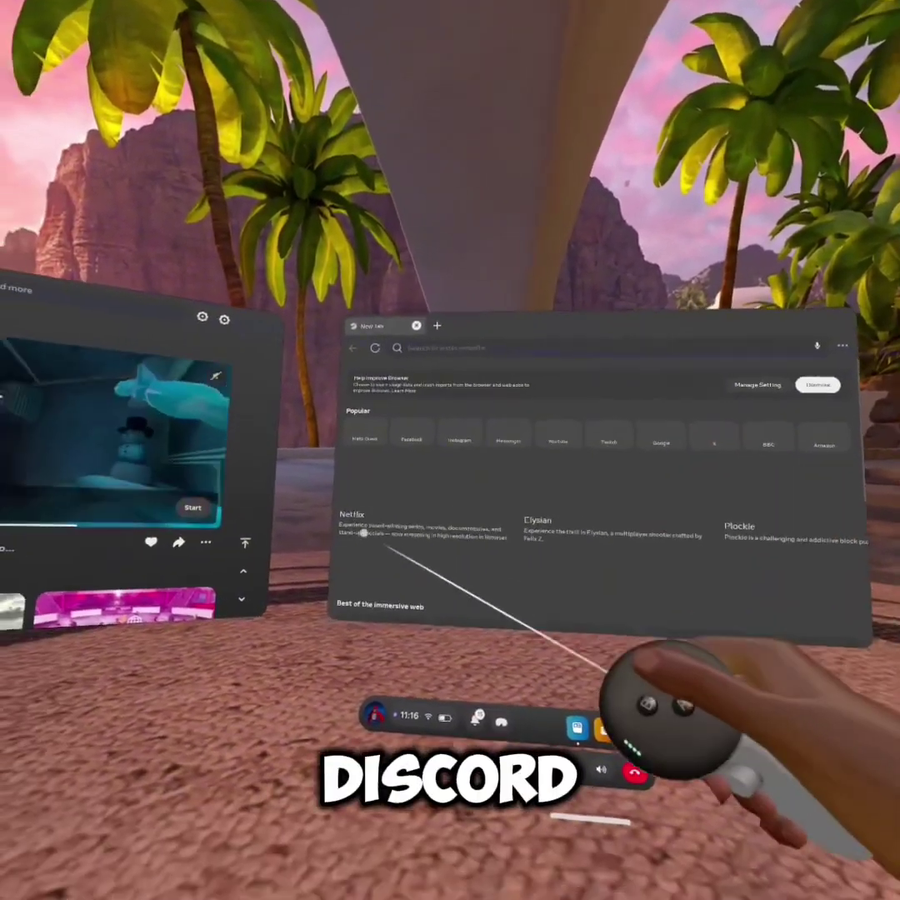
Step: Go to discord.com using the address-bar suggestion after typing 'd'
left_click(442, 348)
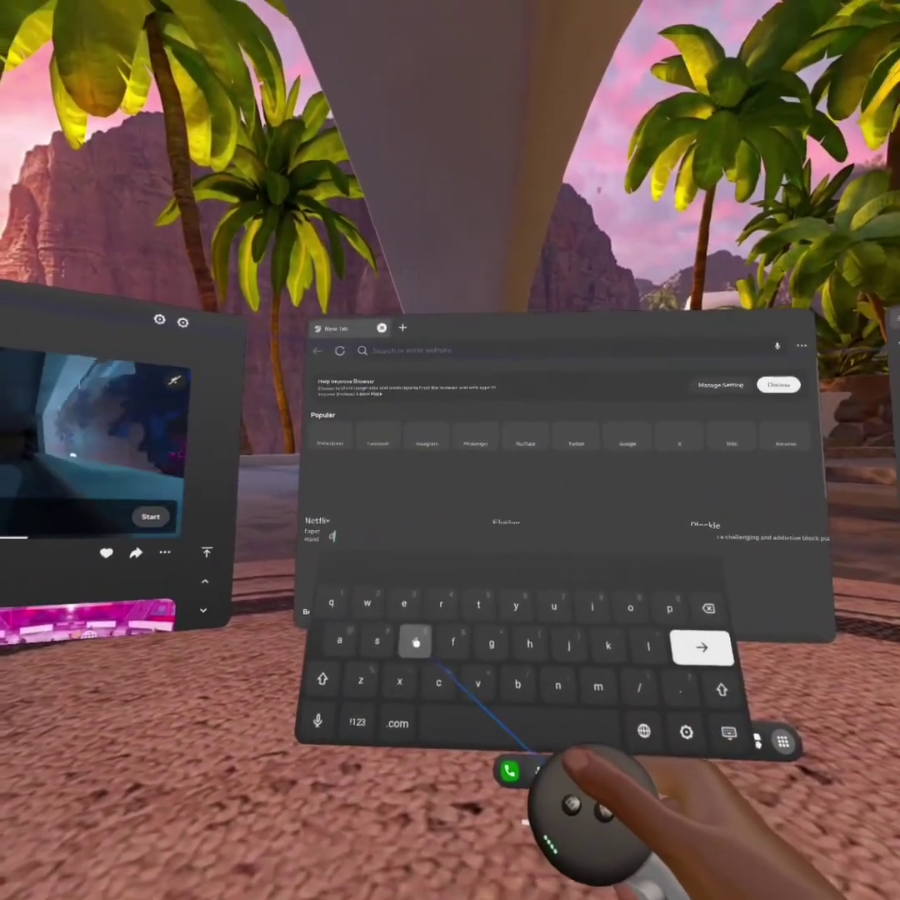
type("d")
left_click(442, 427)
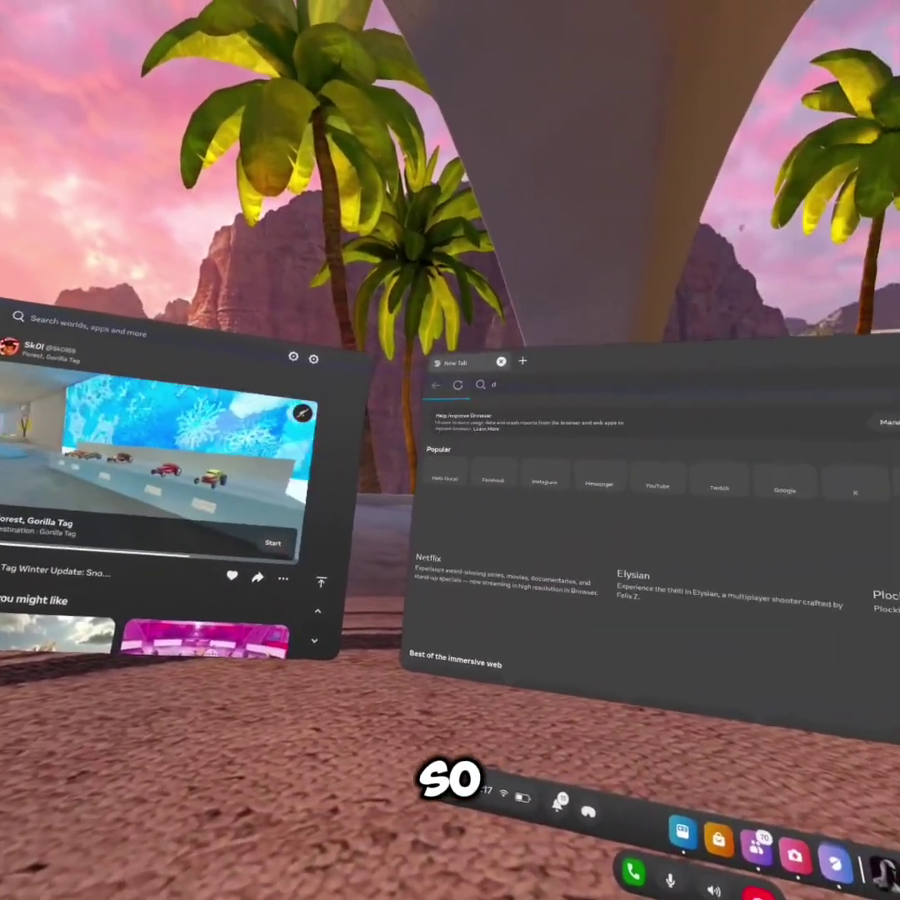
left_click(507, 388)
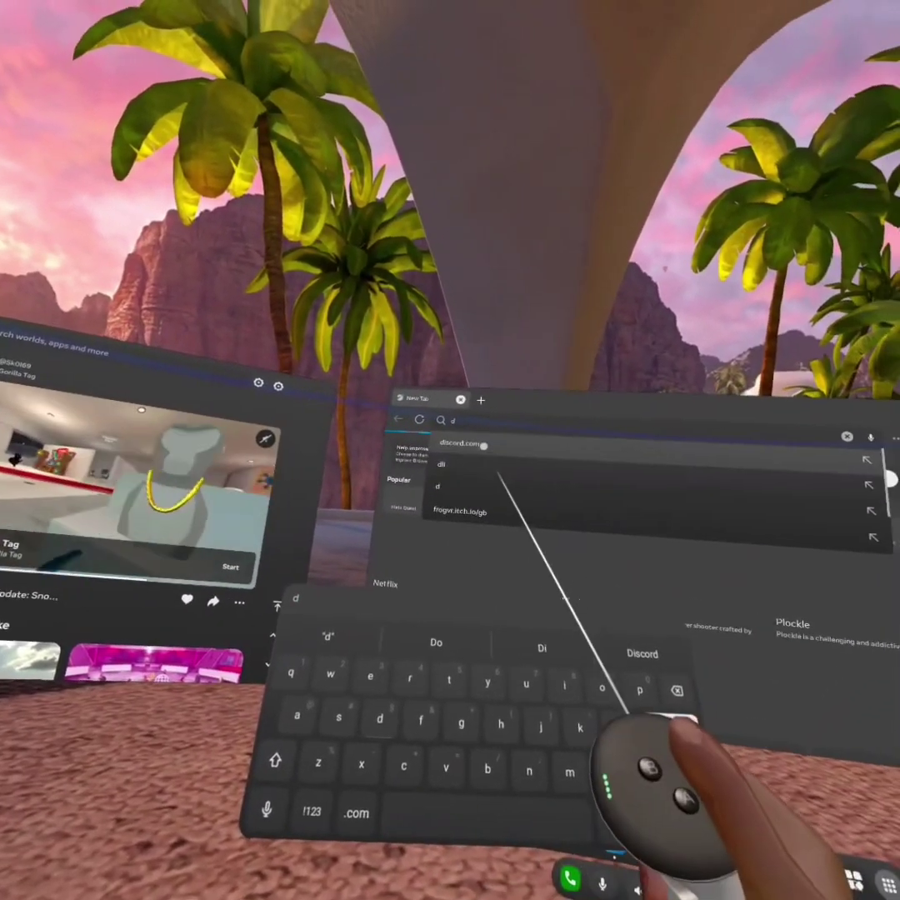
left_click(454, 446)
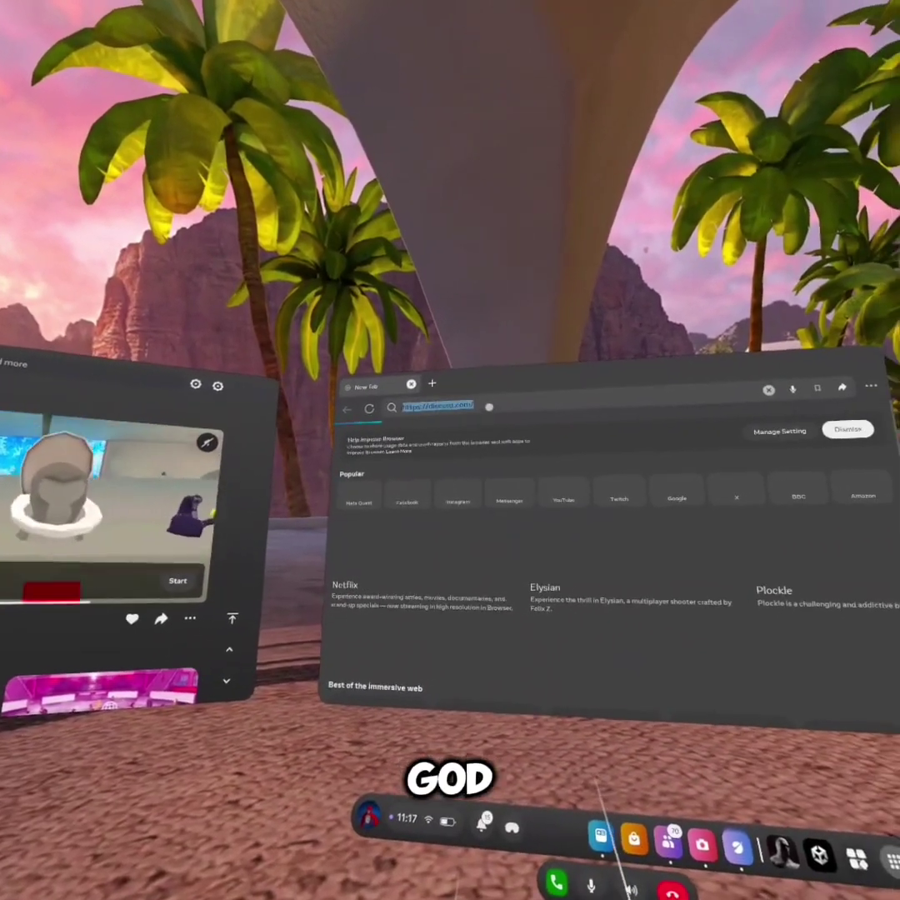
left_click(433, 411)
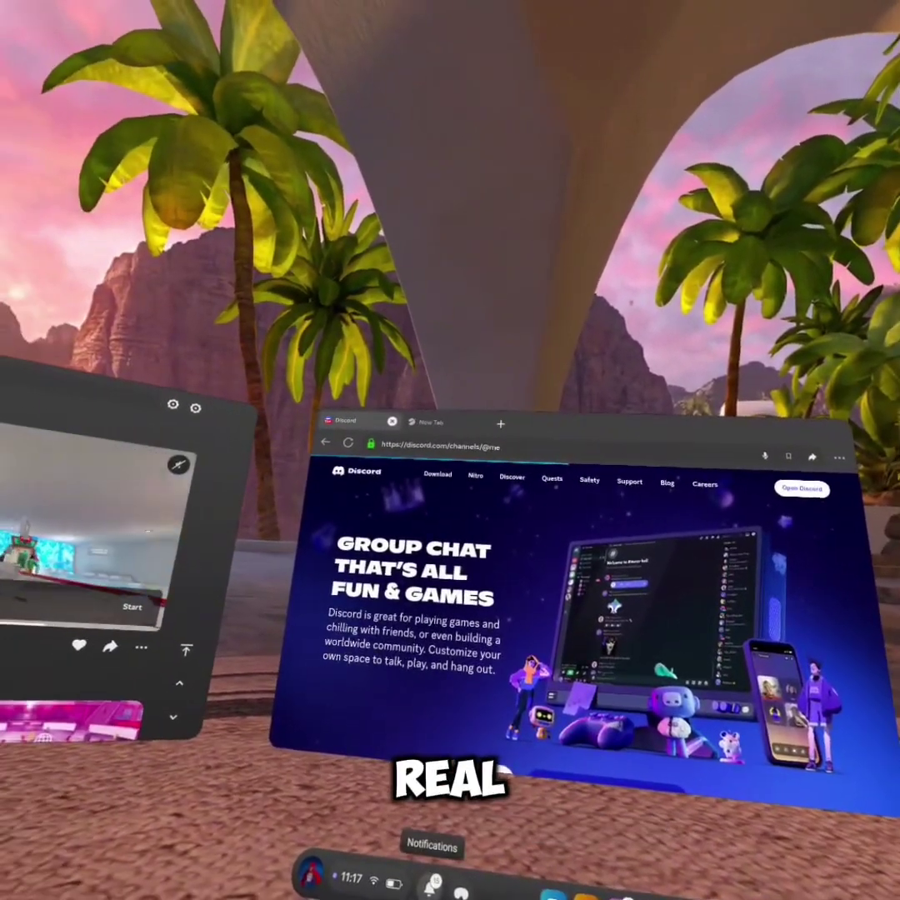
Step: Enter the Discord web app to reach the signed-in Friends page
left_click(555, 454)
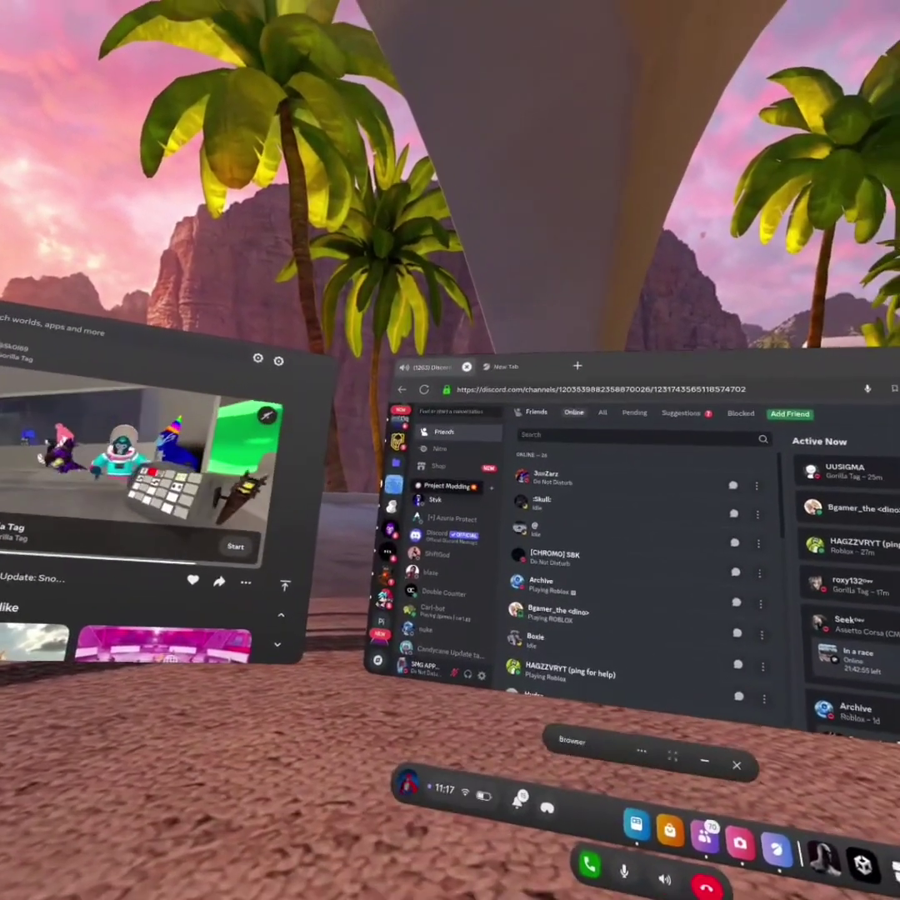
Step: Open the Project Modding server and read through the #lemon-loader channel
left_click(473, 462)
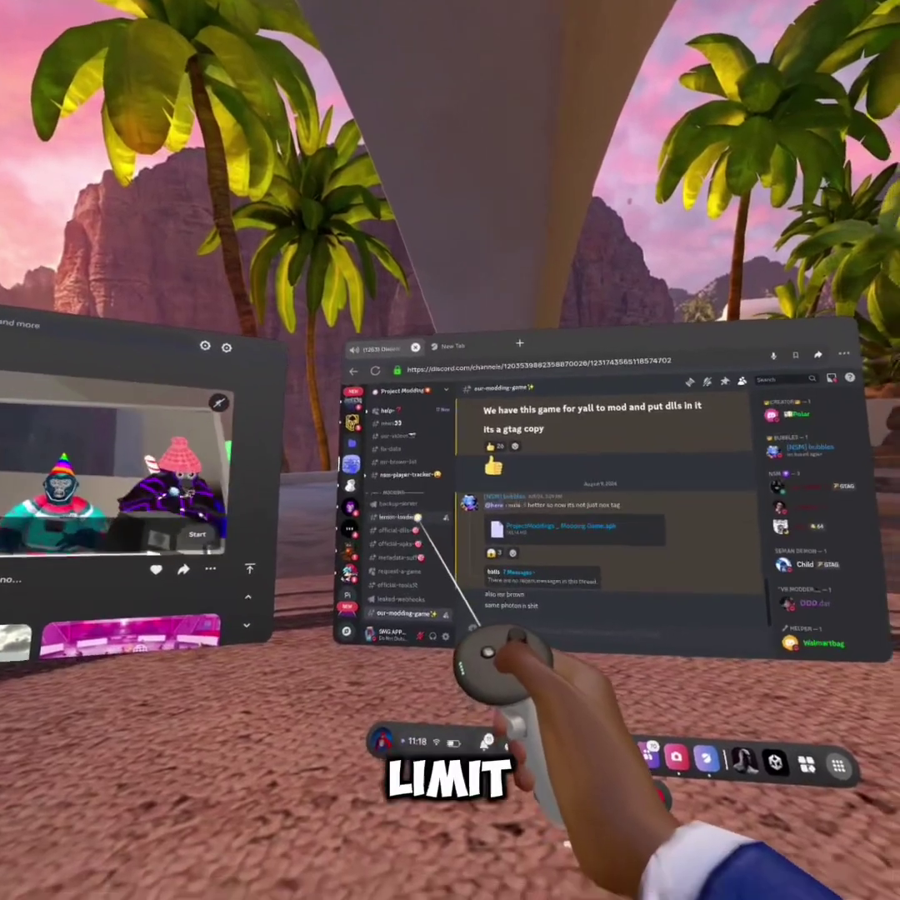
left_click(404, 510)
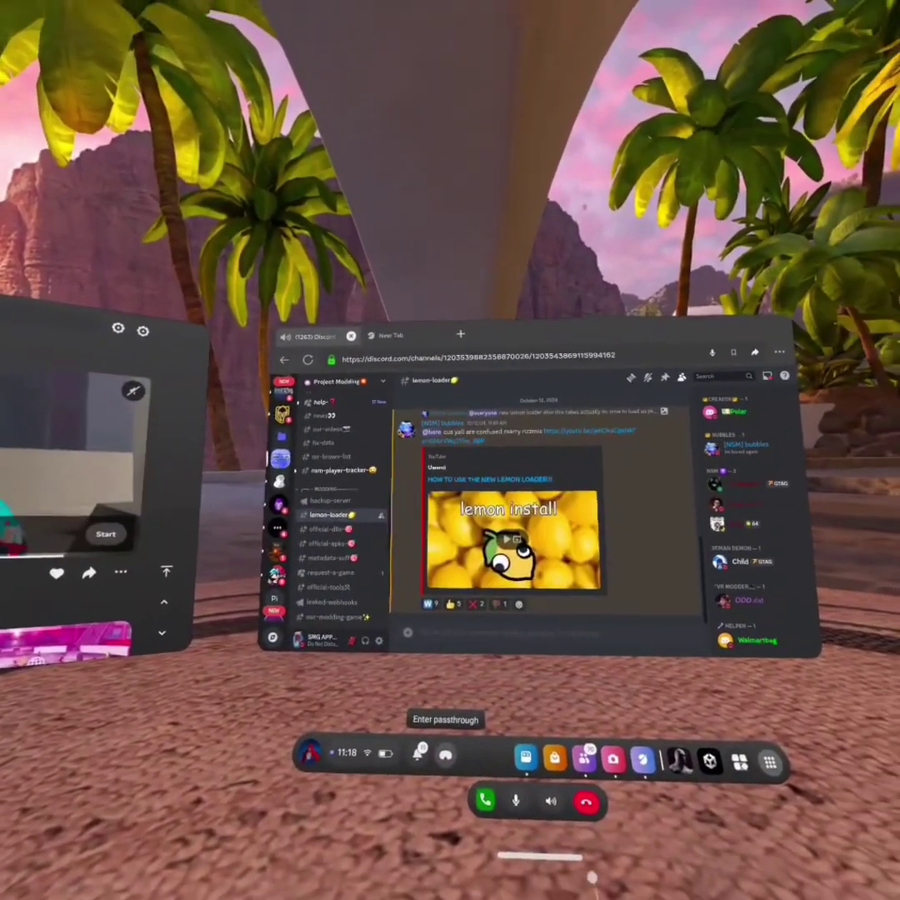
scroll(533, 583, "up", 5)
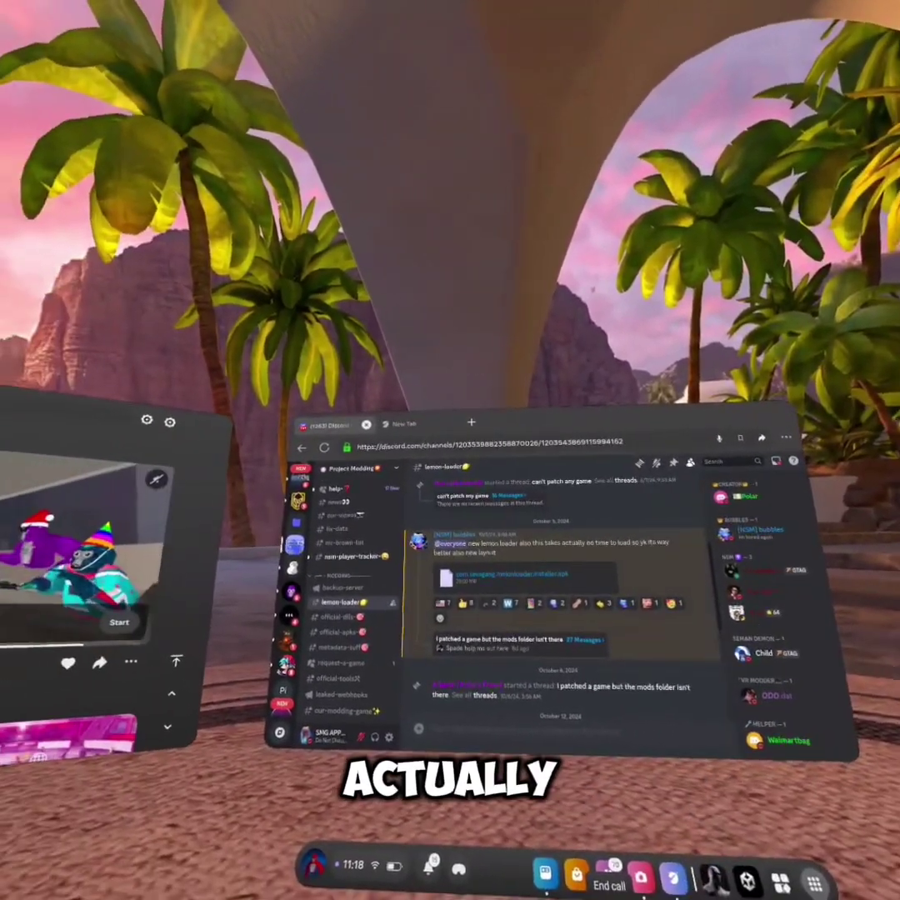
scroll(400, 633, "down", 3)
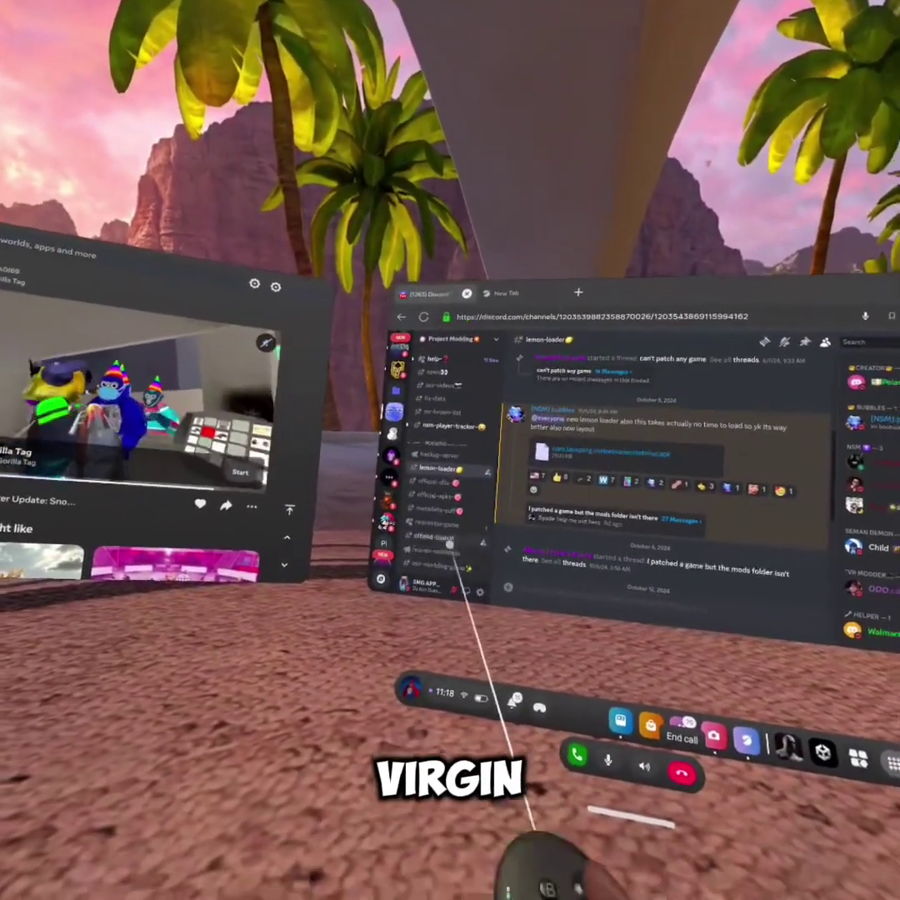
scroll(447, 575, "down", 2)
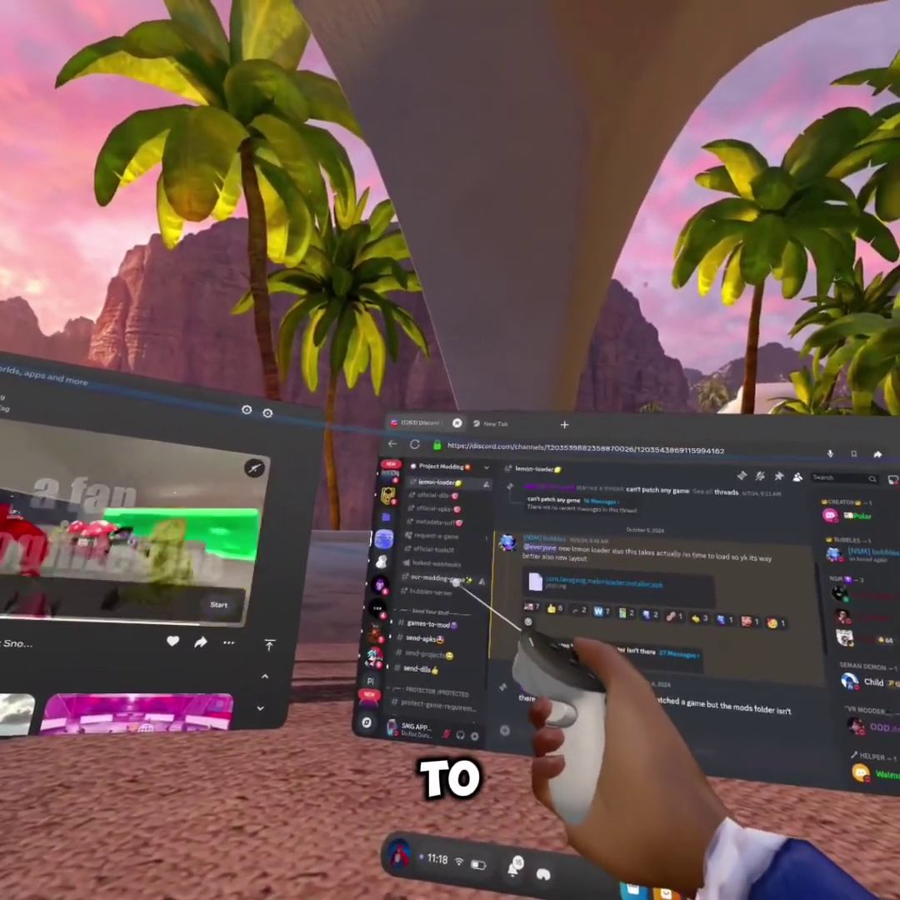
Step: Read the #our-modding-game posts about the moddable gtag copy
left_click(391, 548)
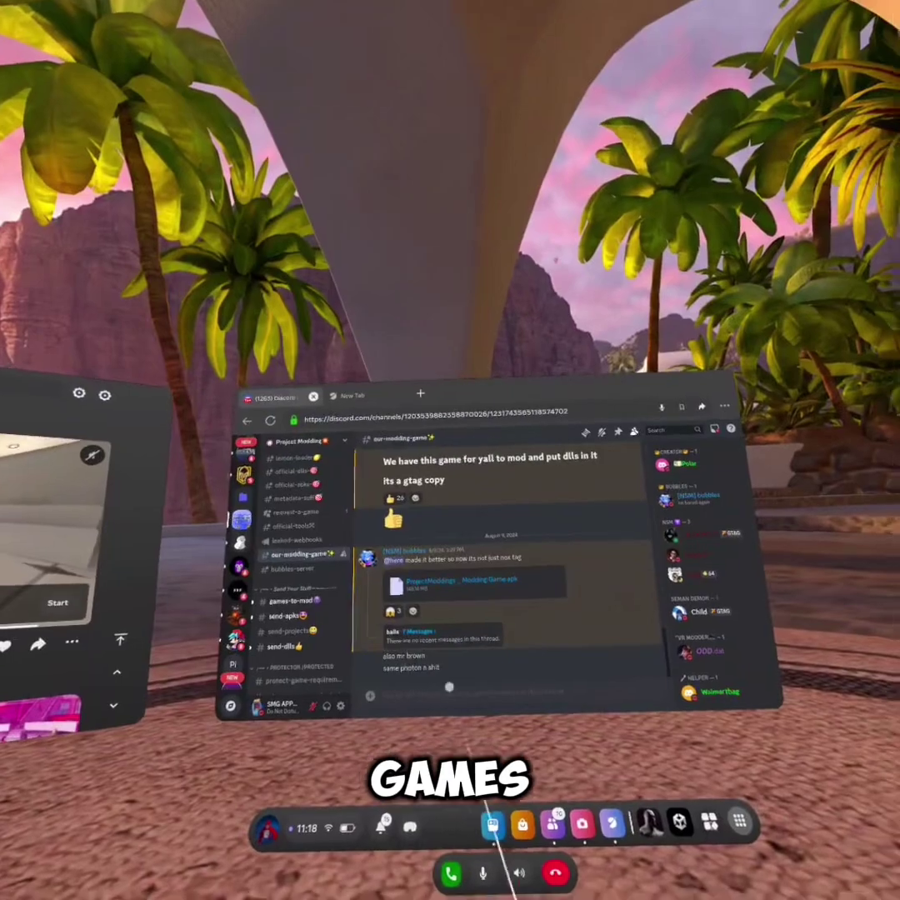
scroll(620, 587, "up", 2)
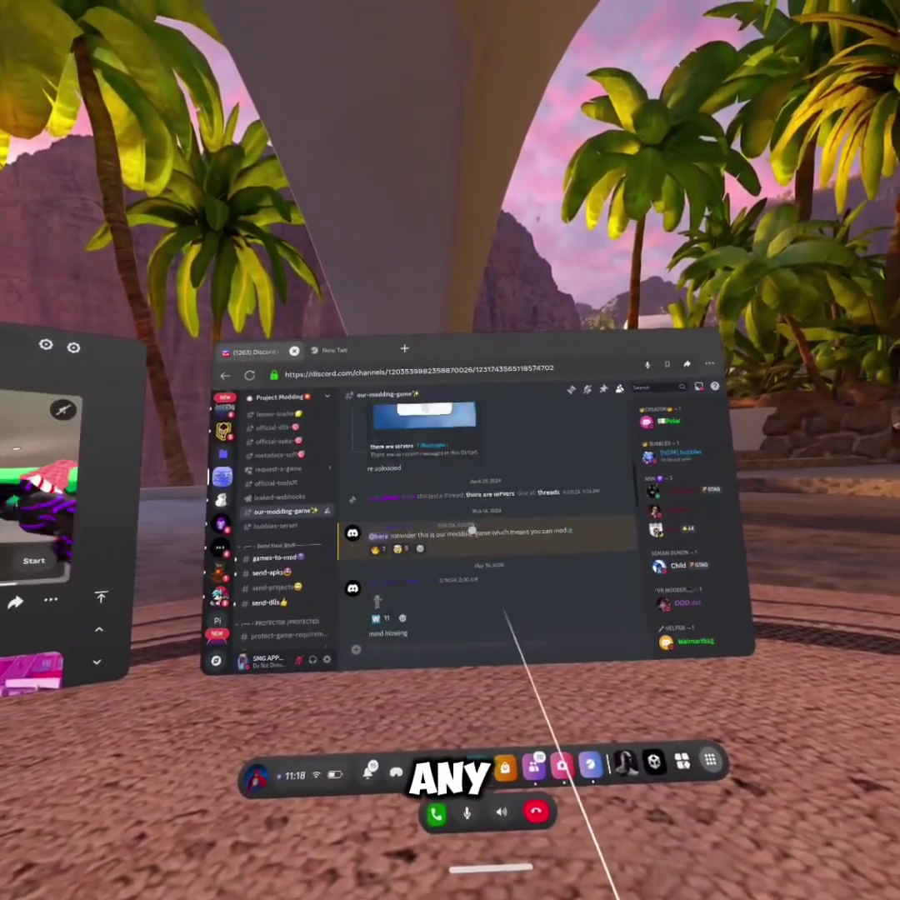
scroll(504, 613, "down", 5)
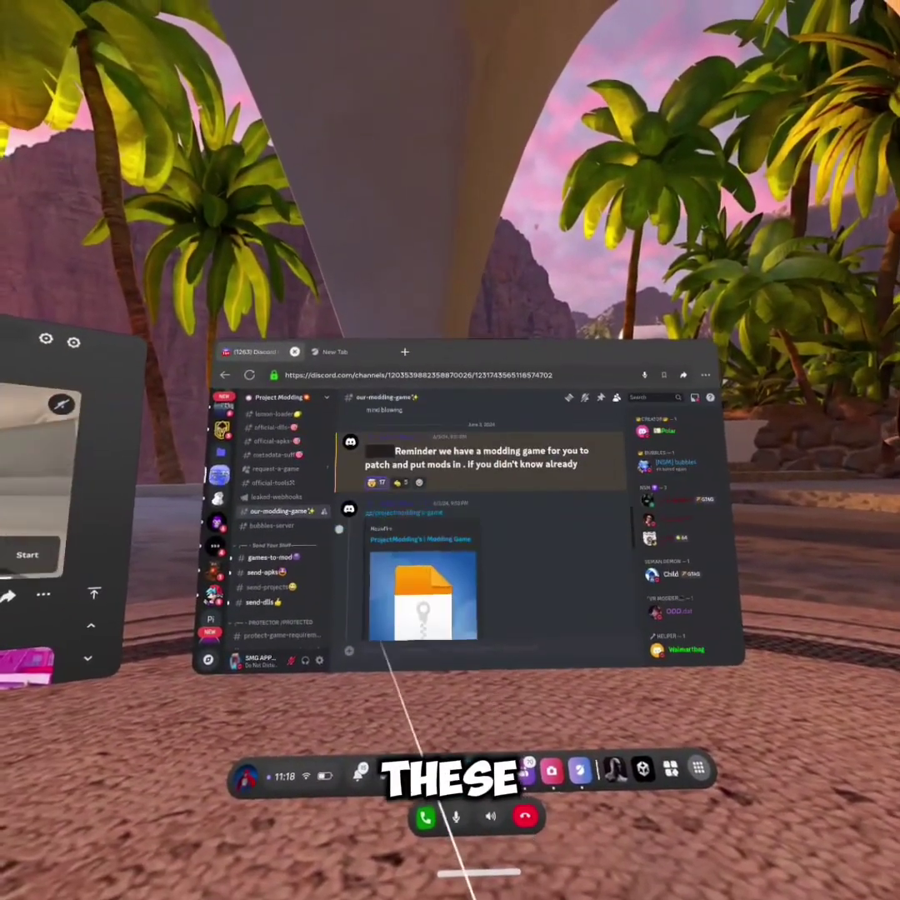
scroll(508, 599, "down", 5)
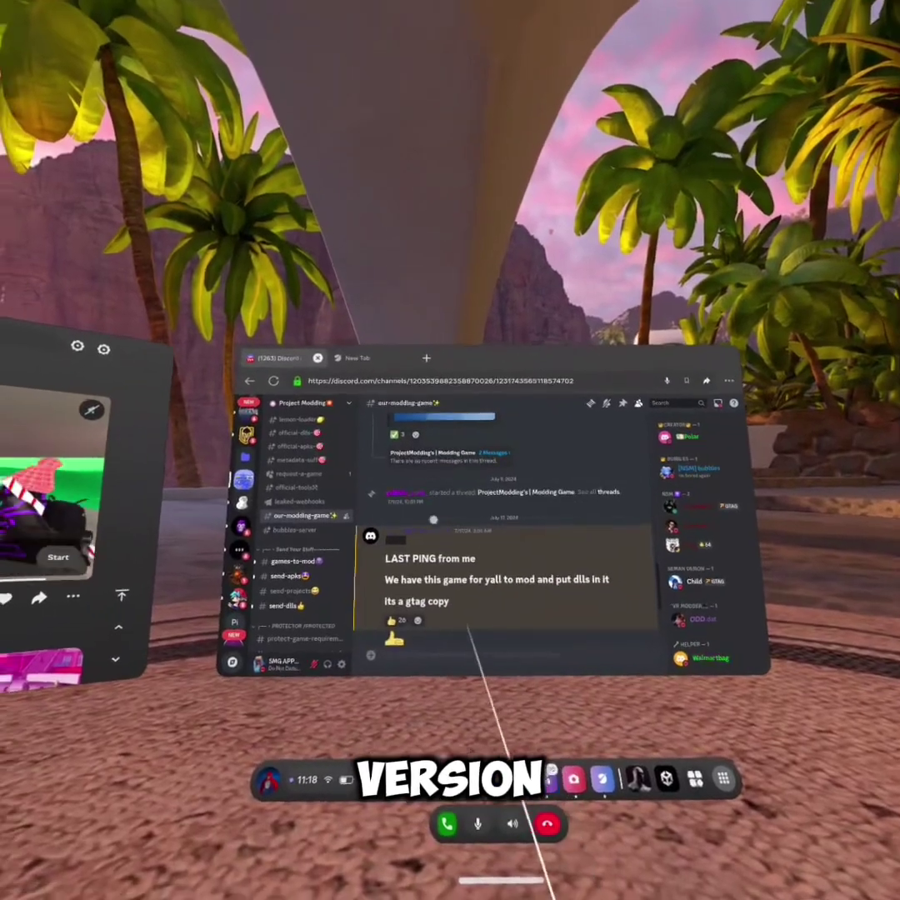
scroll(471, 588, "up", 5)
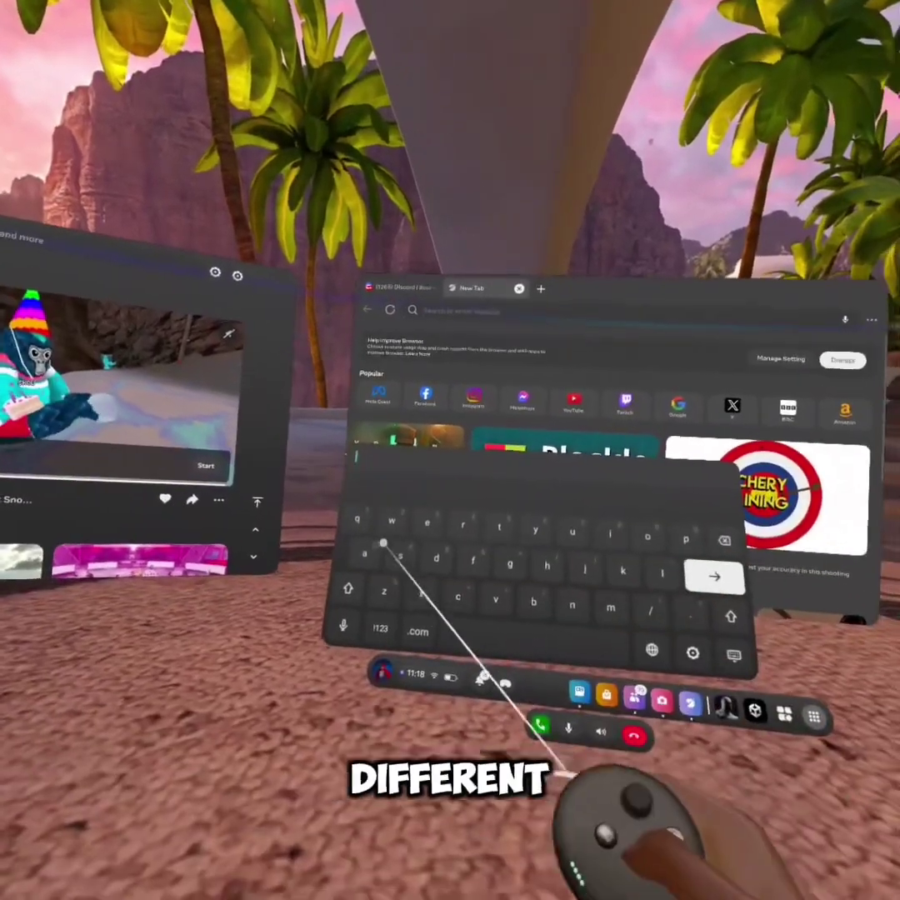
Step: Search itch.io for 'dll', check the Dlls page, then open FREE DLL NO DISCORD
type("dll")
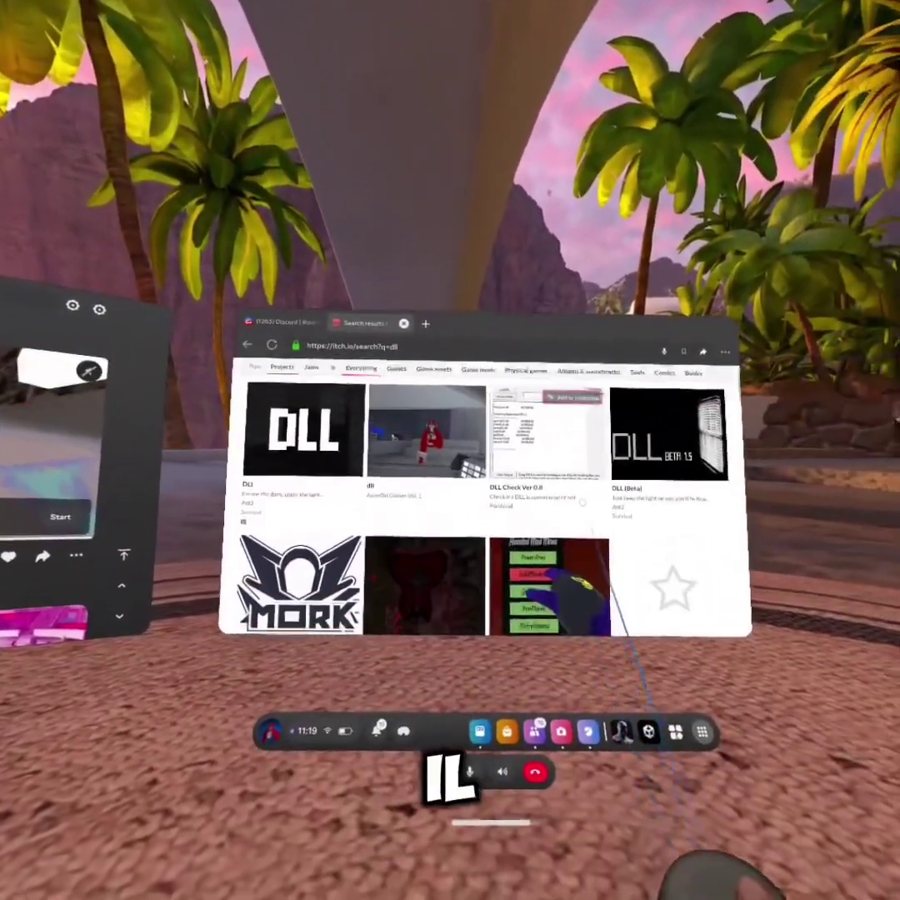
scroll(633, 616, "down", 3)
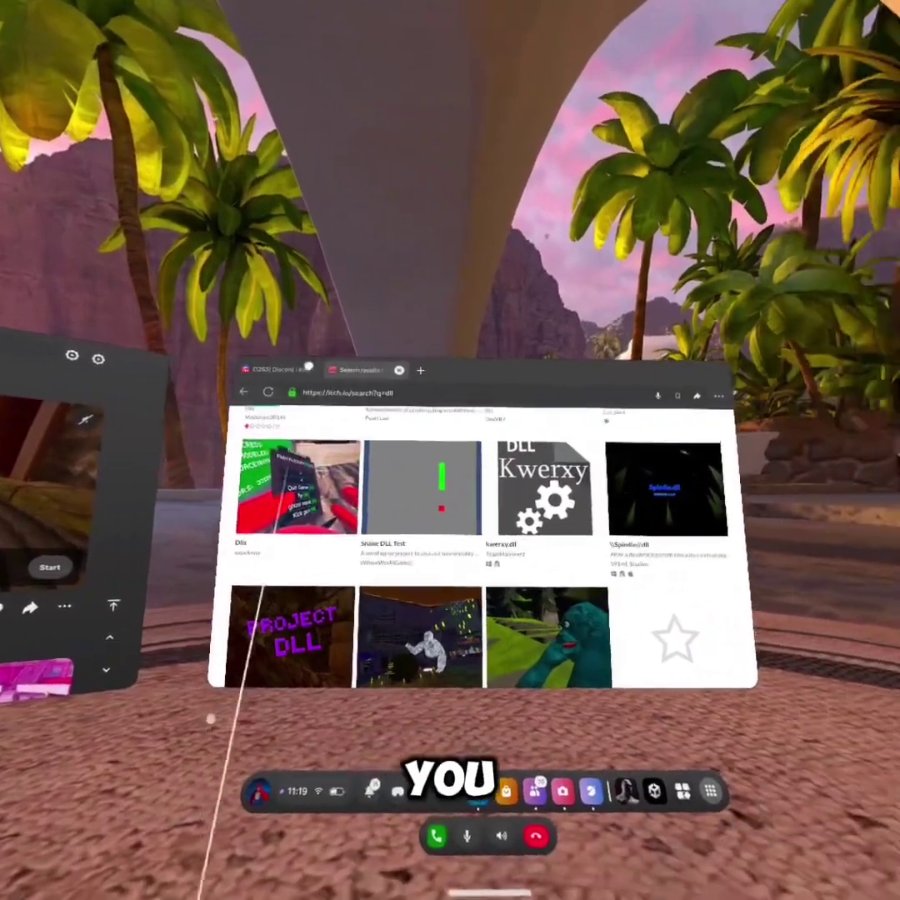
left_click(279, 499)
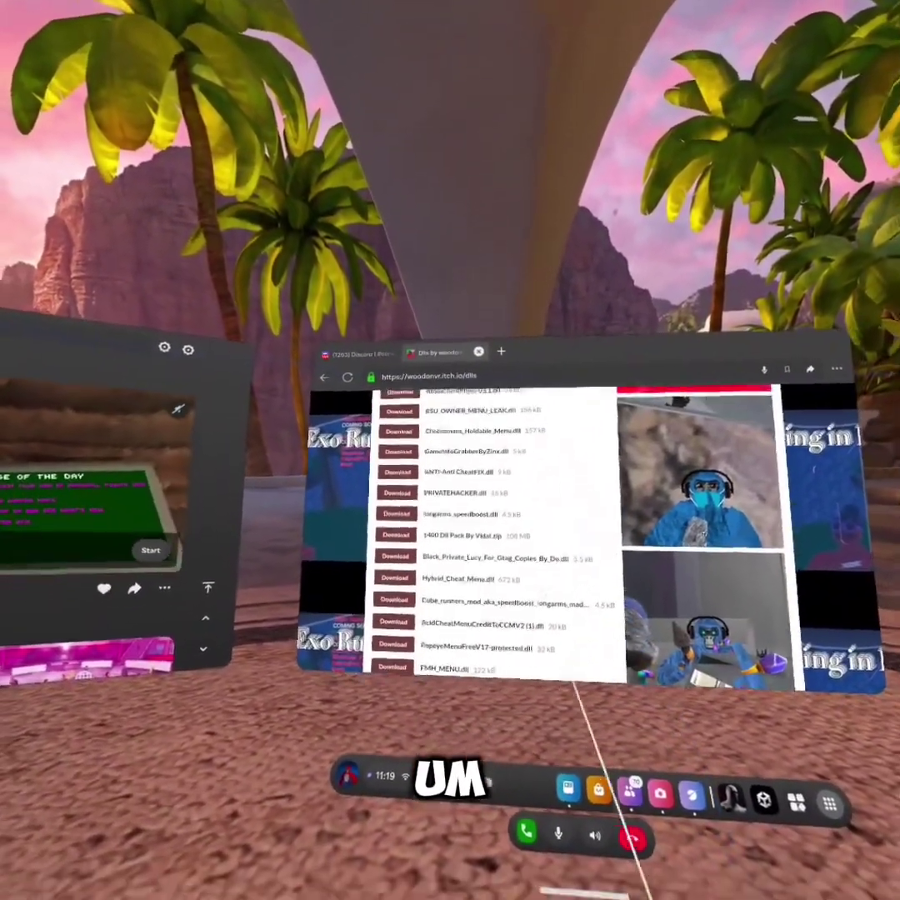
scroll(500, 583, "down", 2)
scroll(499, 583, "up", 5)
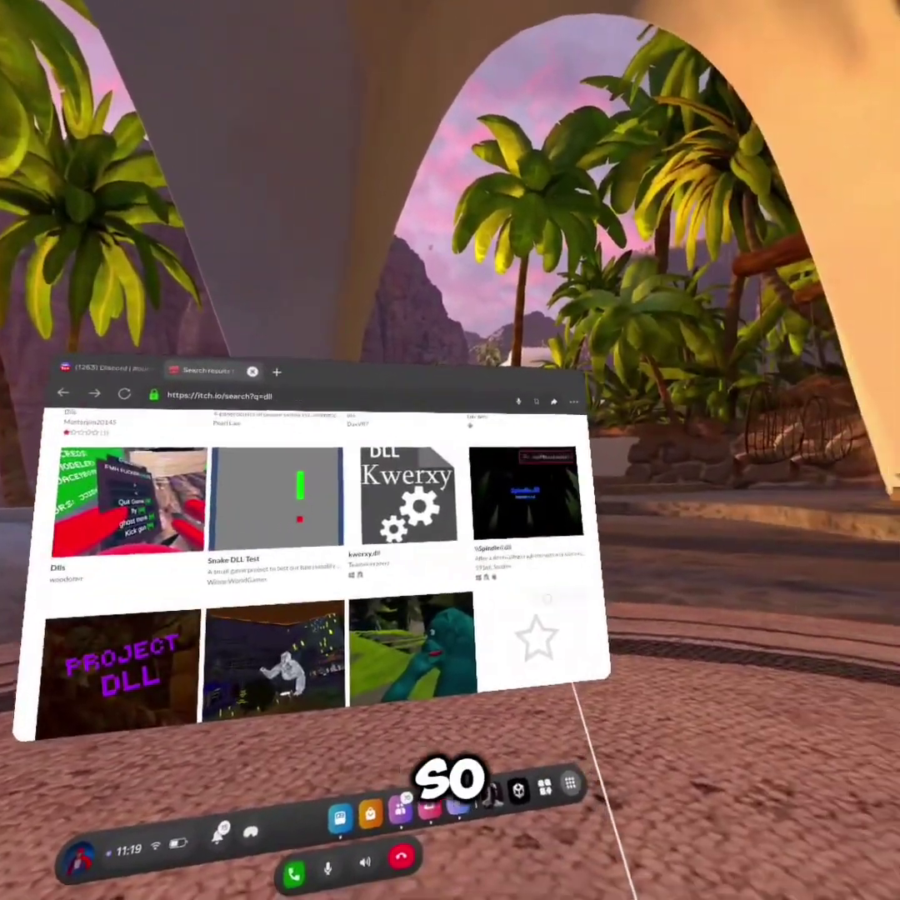
scroll(470, 628, "down", 3)
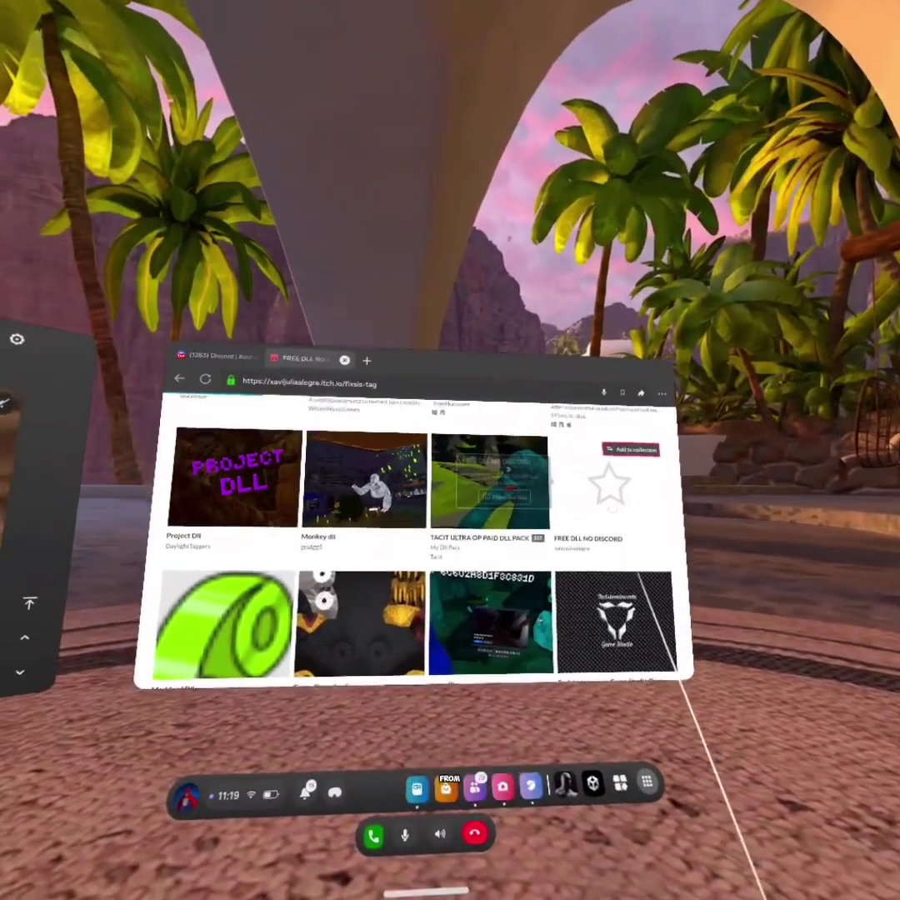
left_click(456, 492)
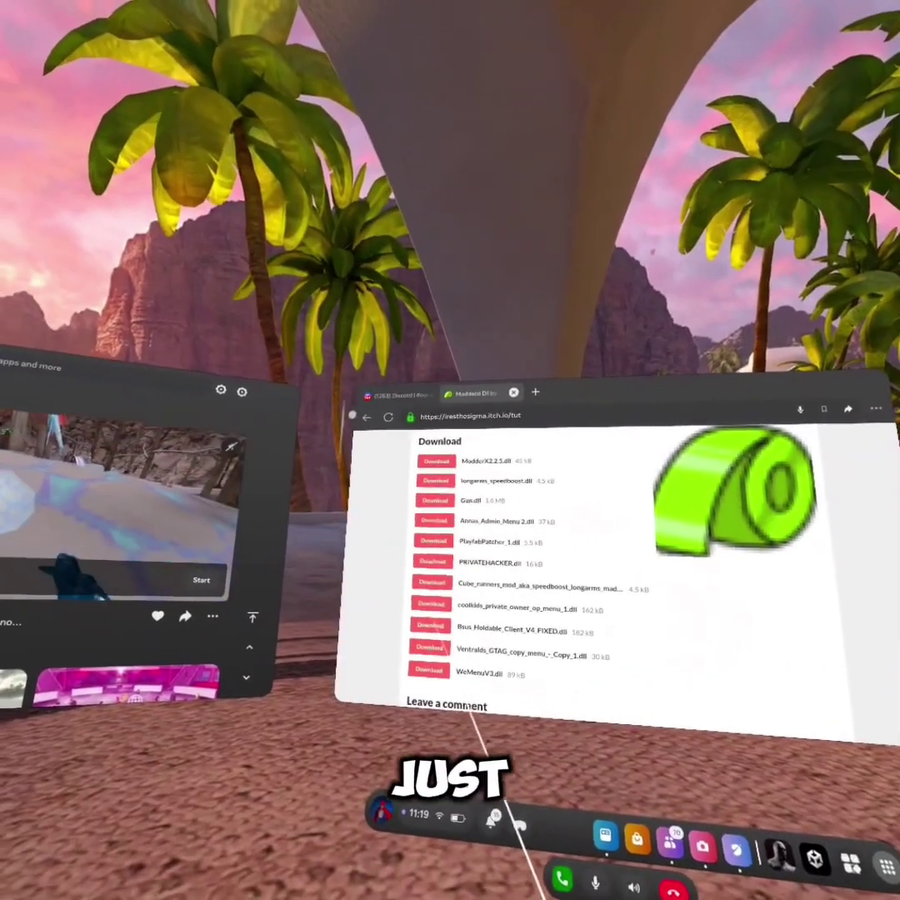
Step: Filter the Library's app list to show only Unknown sources apps
scroll(583, 583, "down", 3)
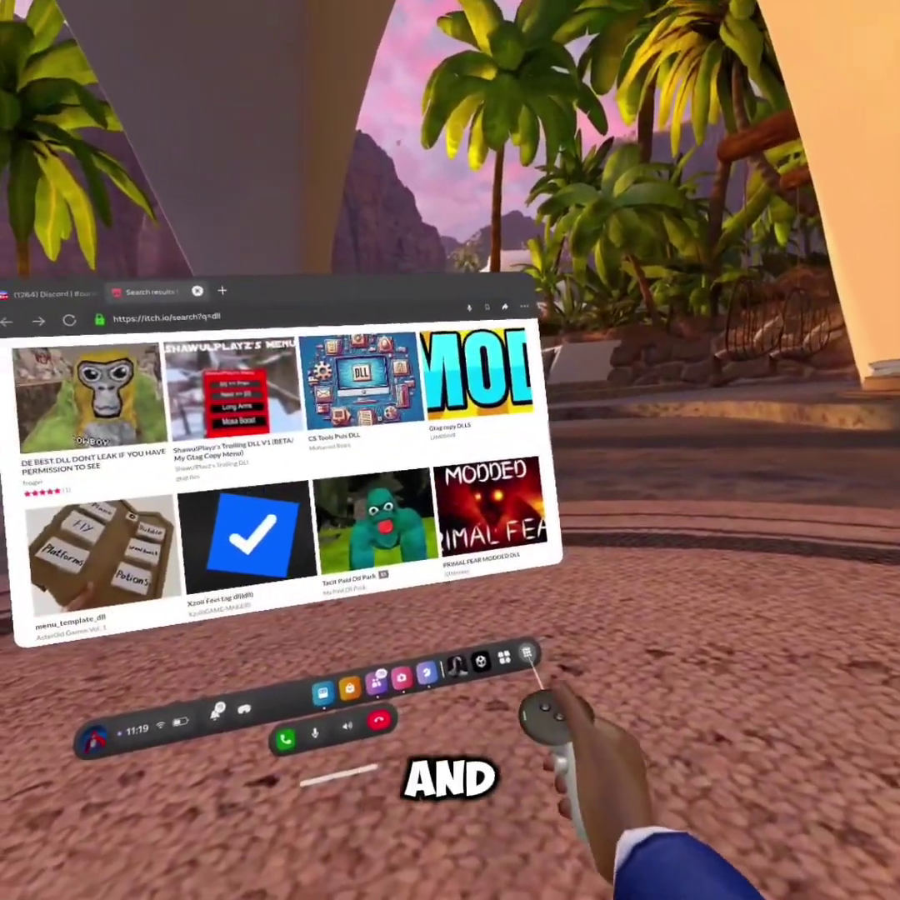
left_click(554, 721)
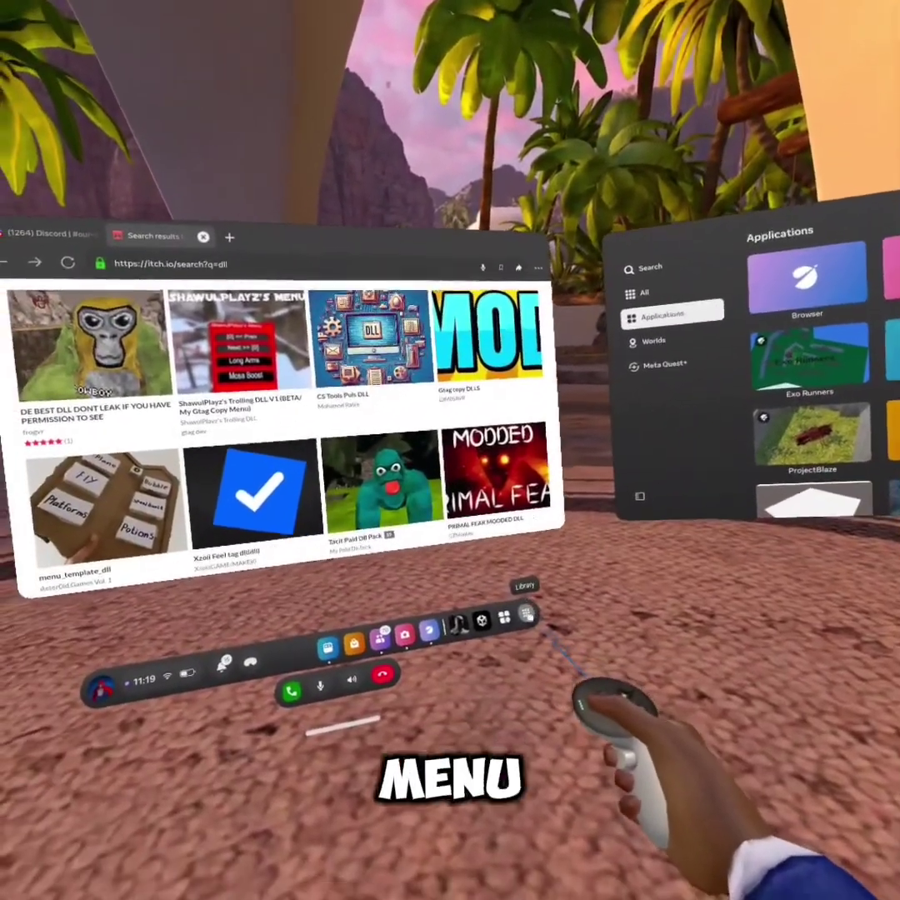
left_click(483, 656)
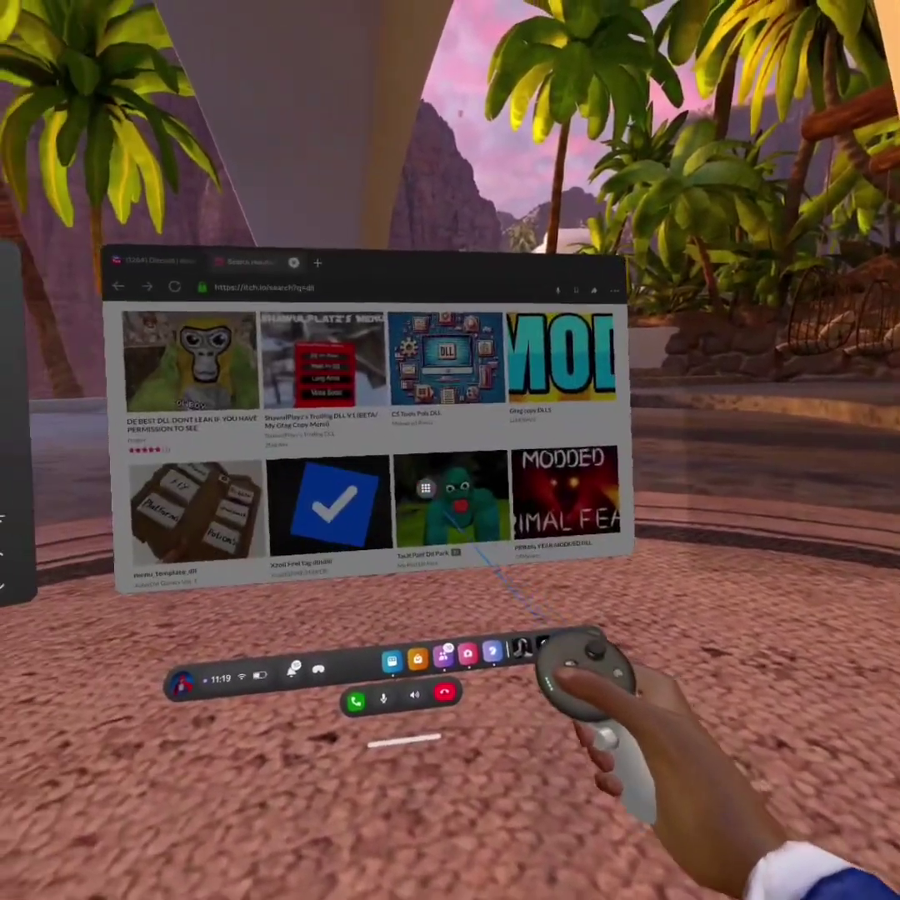
left_click(503, 601)
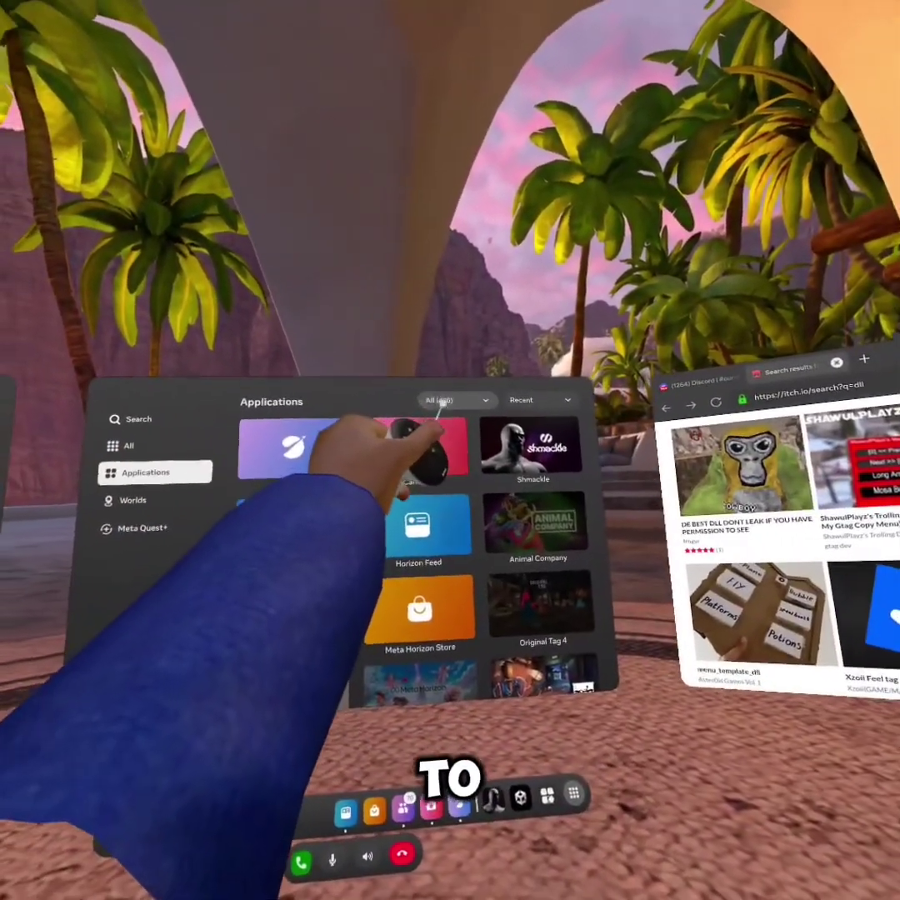
left_click(429, 402)
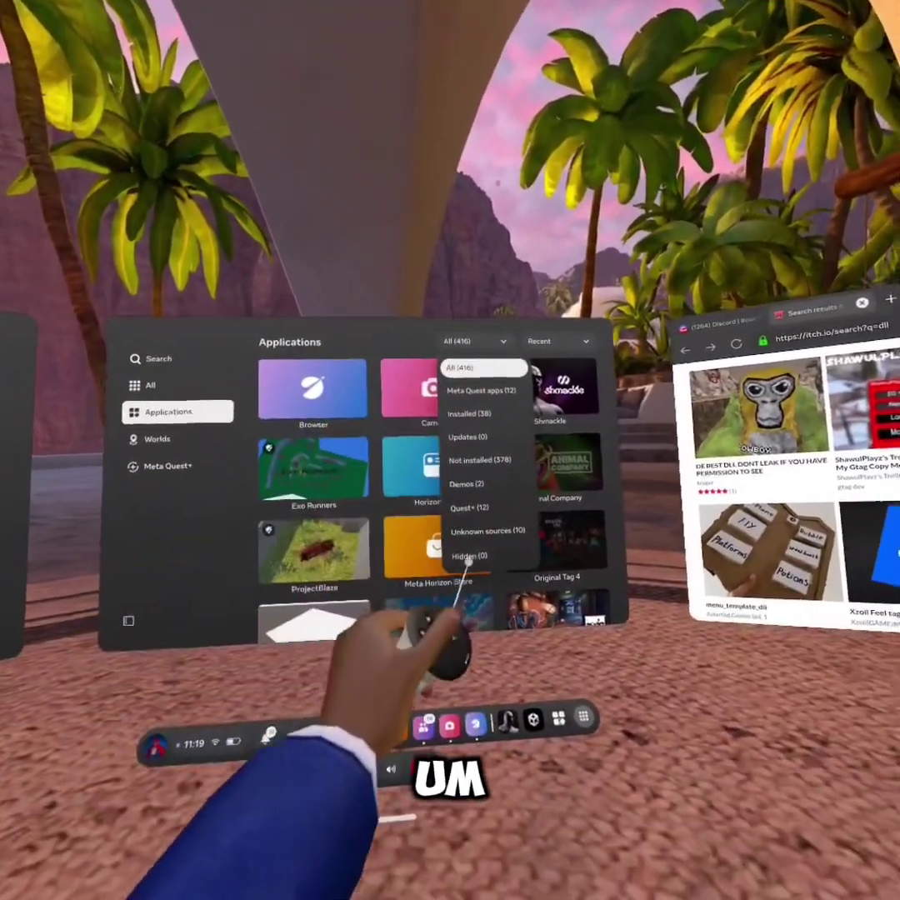
left_click(500, 529)
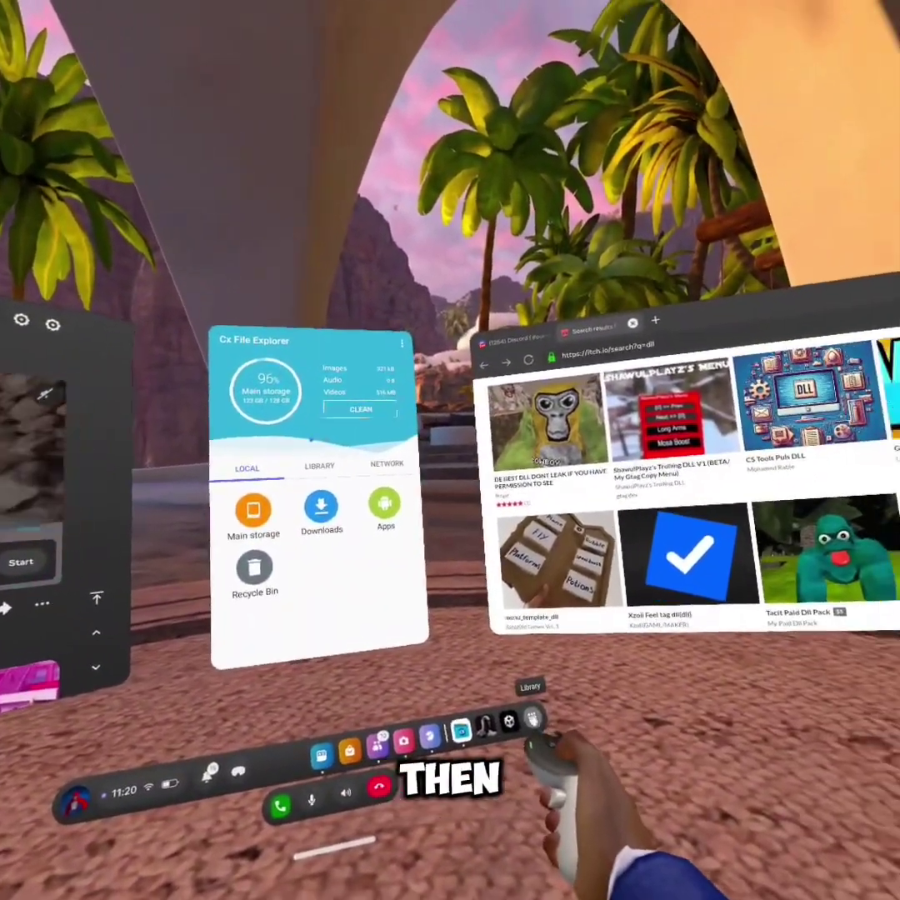
Step: Launch Lemon Installer from the Library's Unknown sources list
left_click(532, 718)
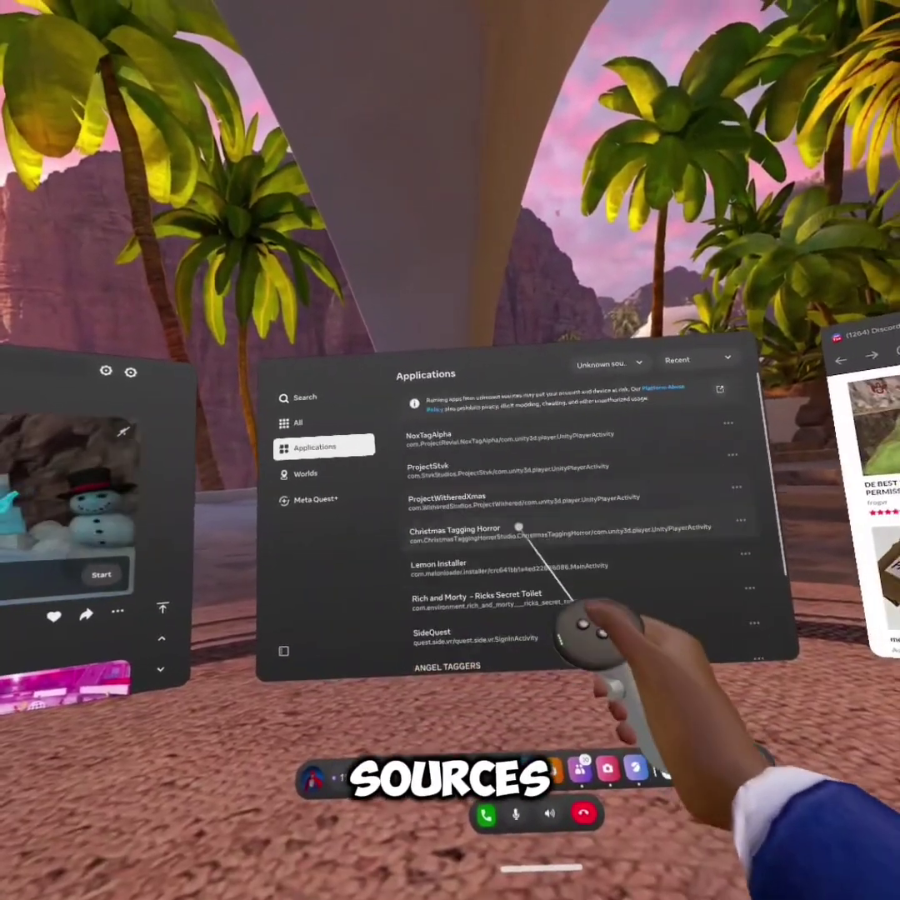
left_click(495, 564)
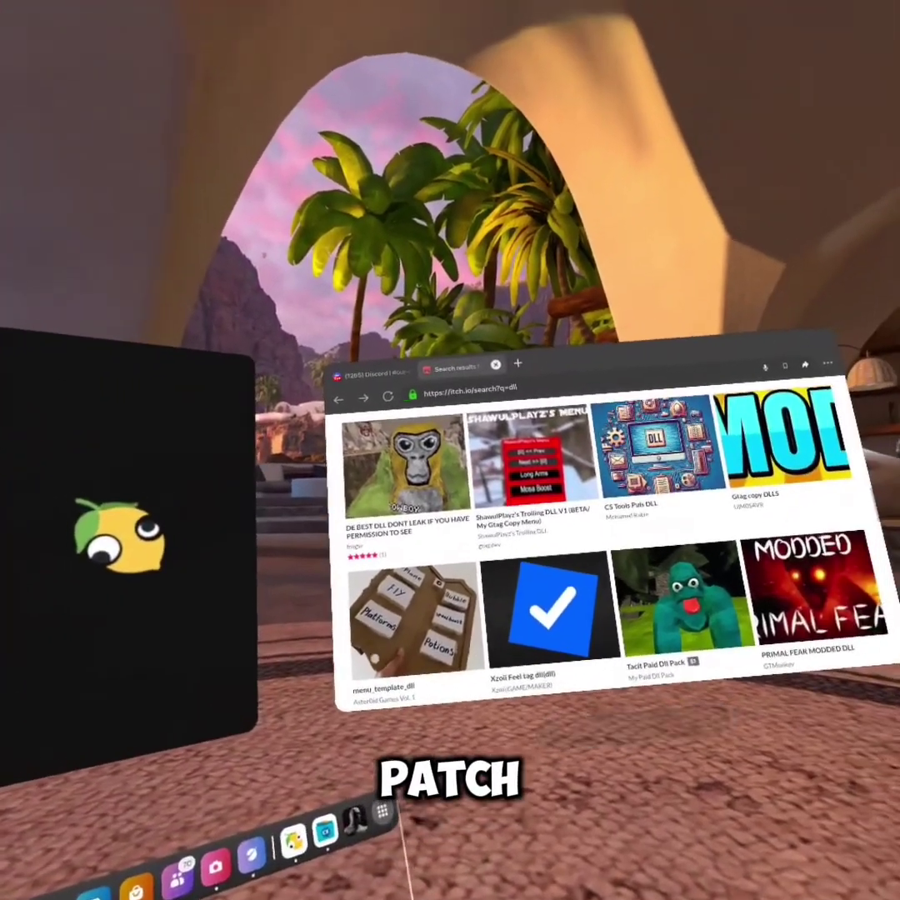
Step: Scroll the Kenz Modding Server channels to #project-withered while Lemon Loader loads
scroll(392, 717, "up", 3)
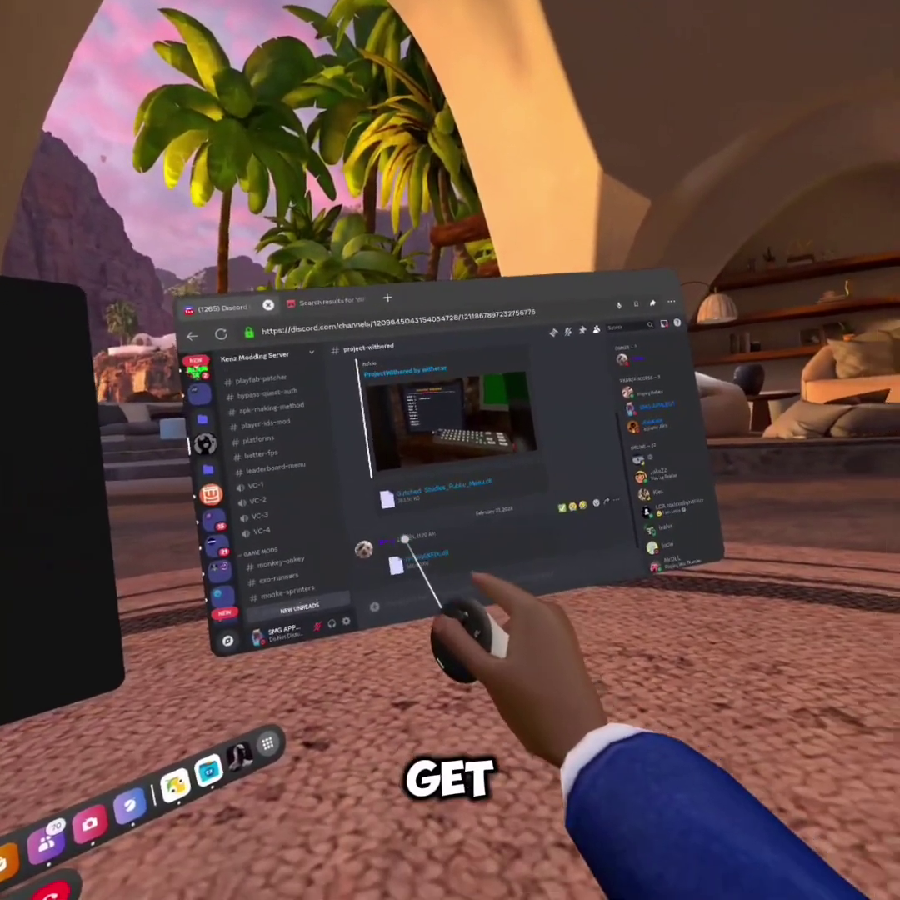
scroll(466, 492, "down", 3)
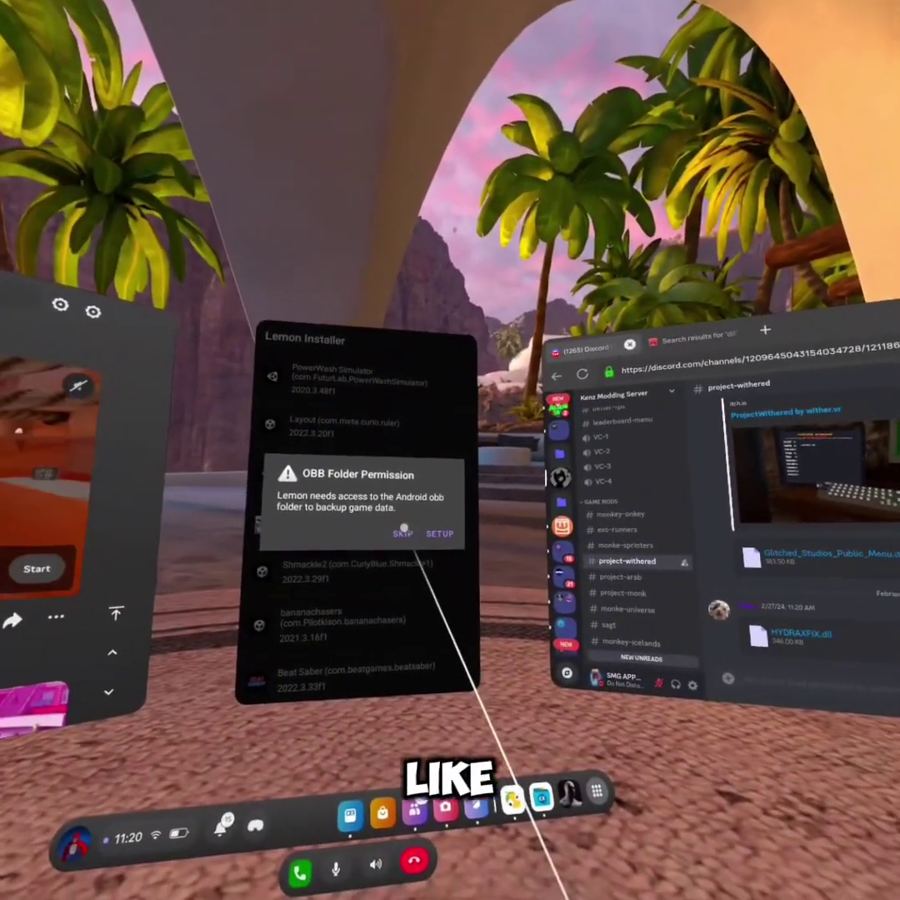
Step: Skip the OBB permission prompts, confirm NoxTagAlpha shows patched, then open the Library
left_click(403, 531)
left_click(388, 525)
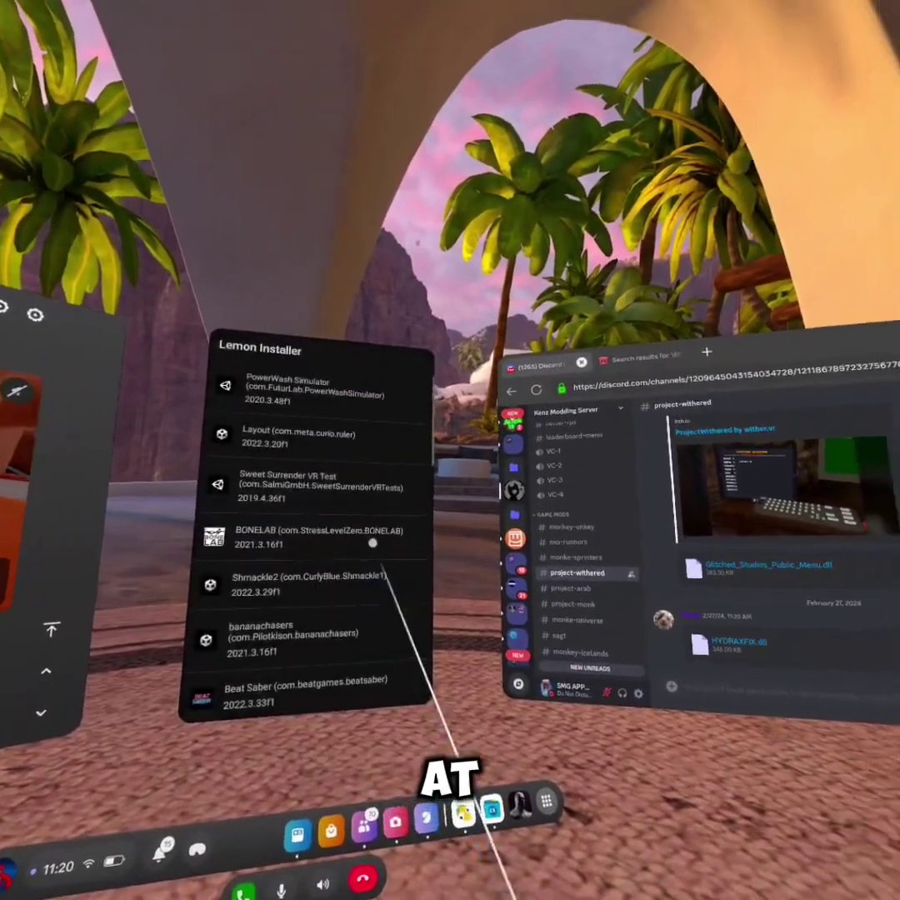
left_click(371, 538)
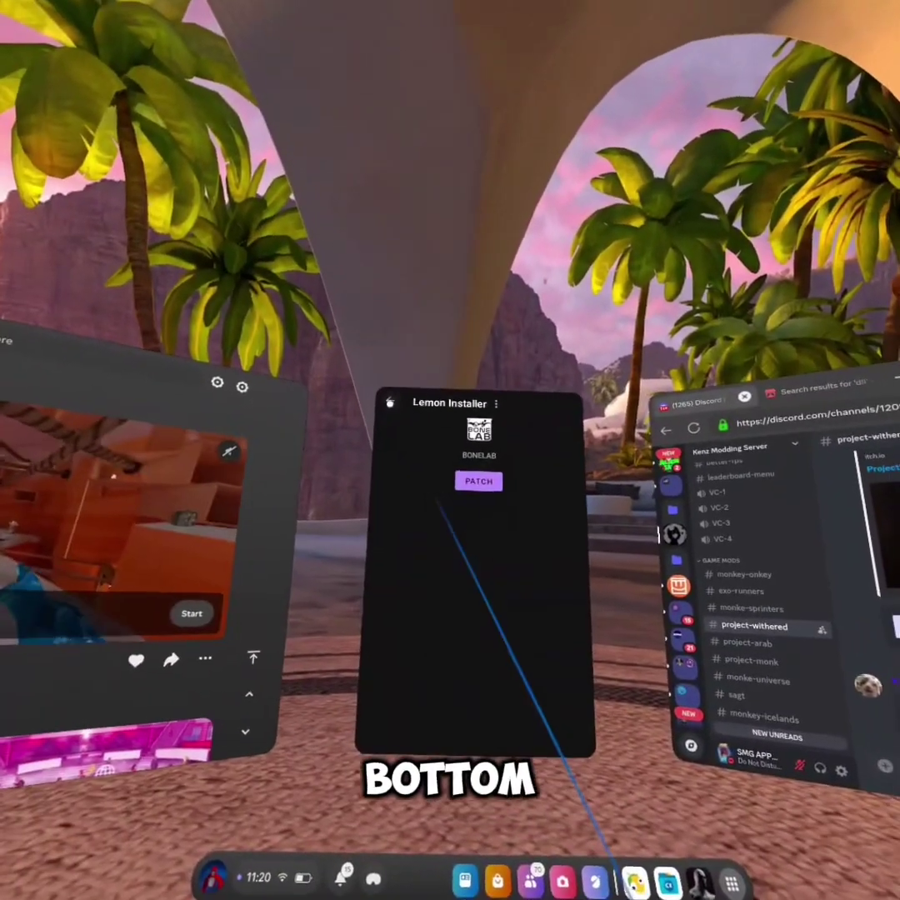
left_click(353, 389)
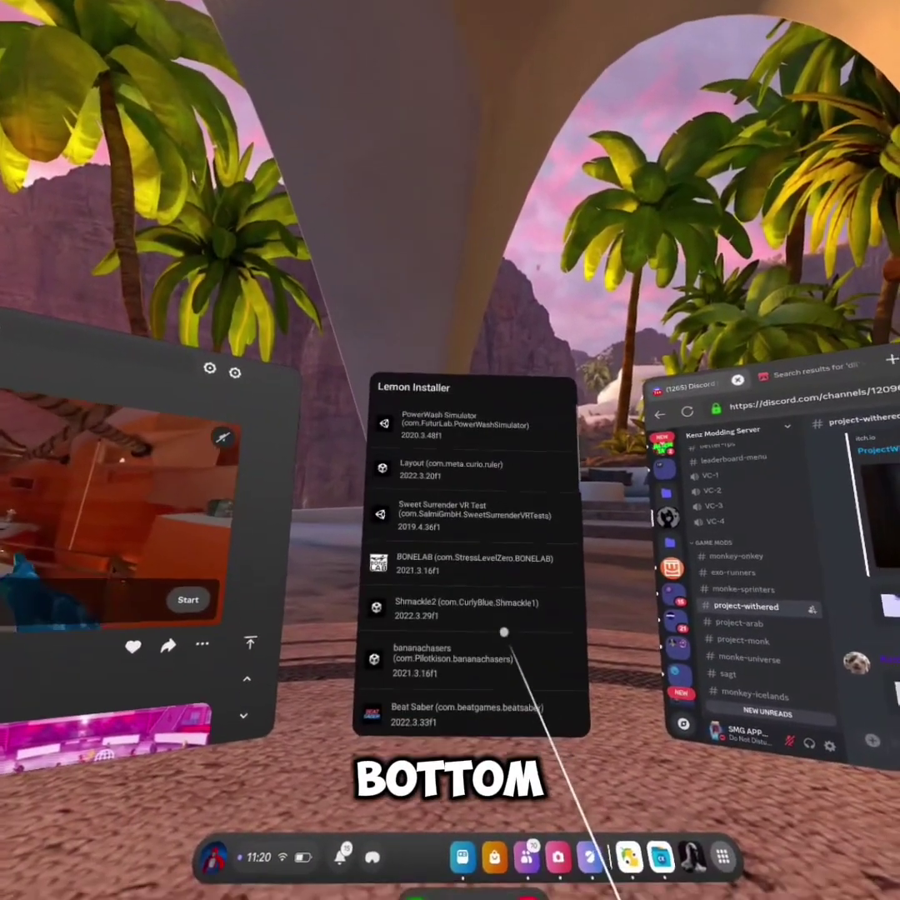
scroll(438, 567, "down", 5)
scroll(471, 617, "down", 3)
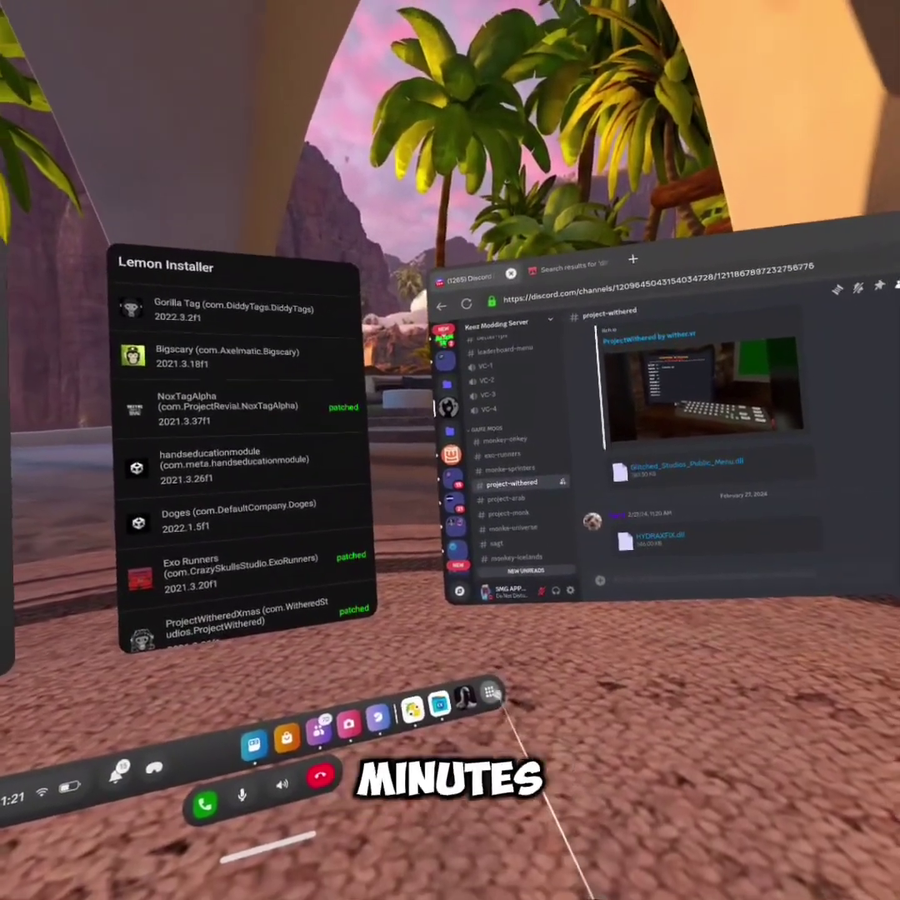
left_click(503, 674)
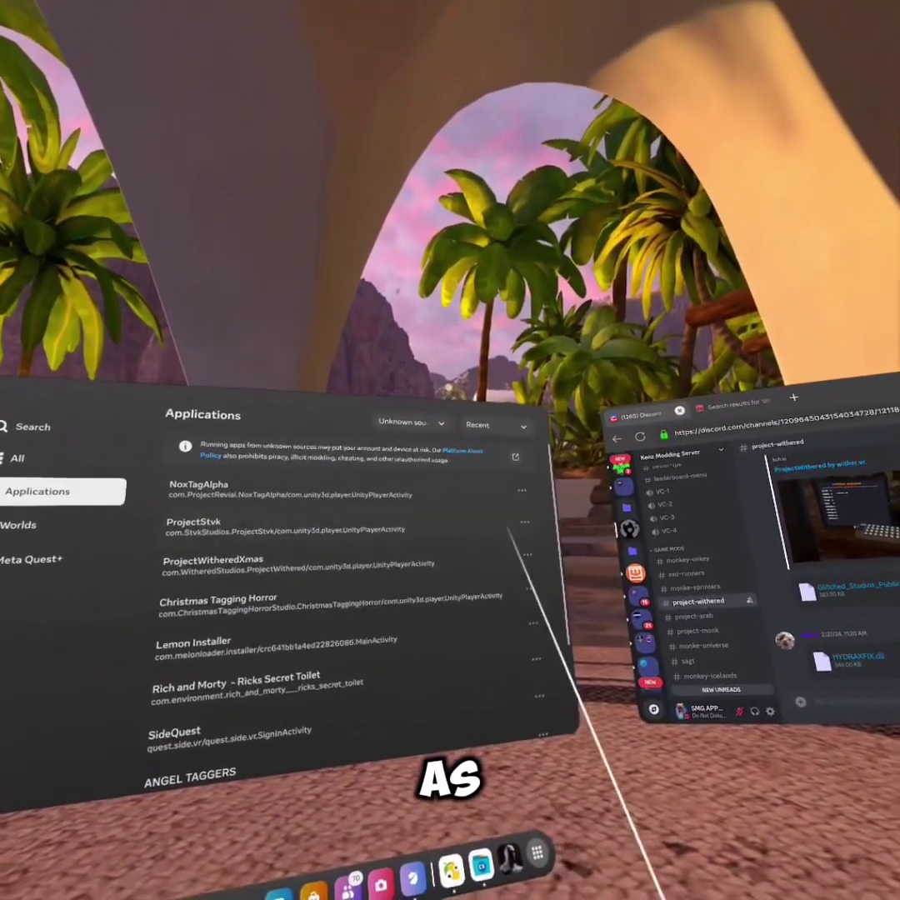
Step: Launch Cx File Explorer and copy HYDRAXFIX.dll from the Downloads folder
scroll(512, 612, "down", 5)
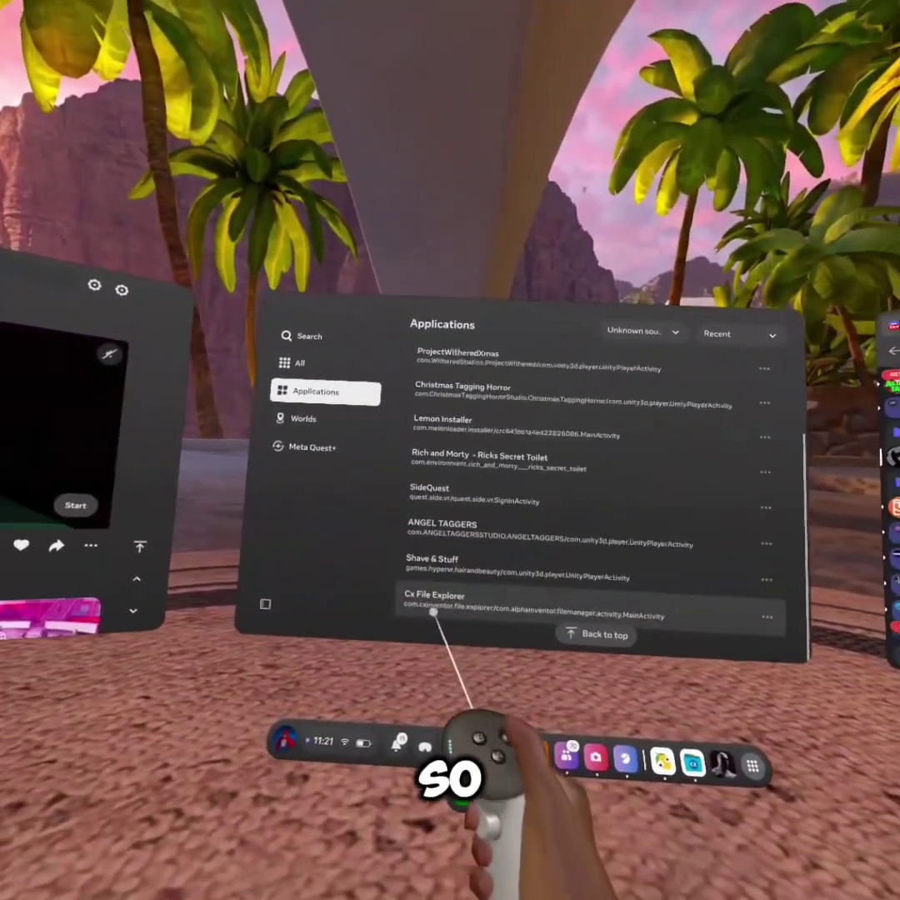
left_click(433, 612)
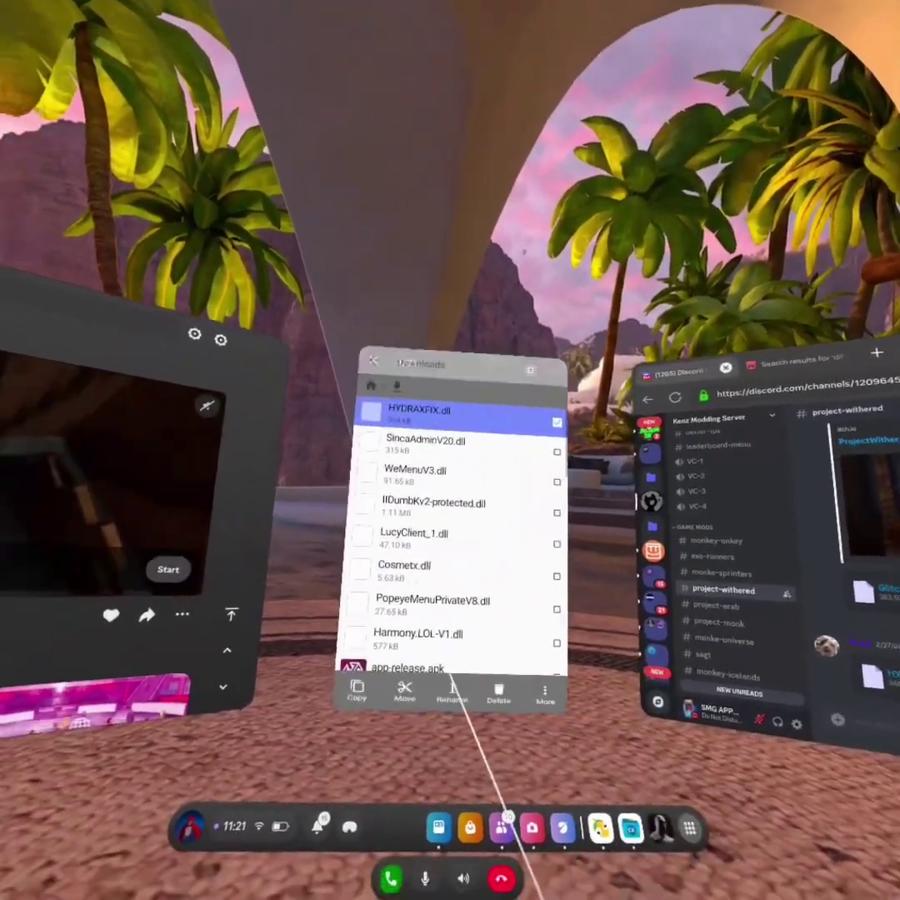
left_click(404, 690)
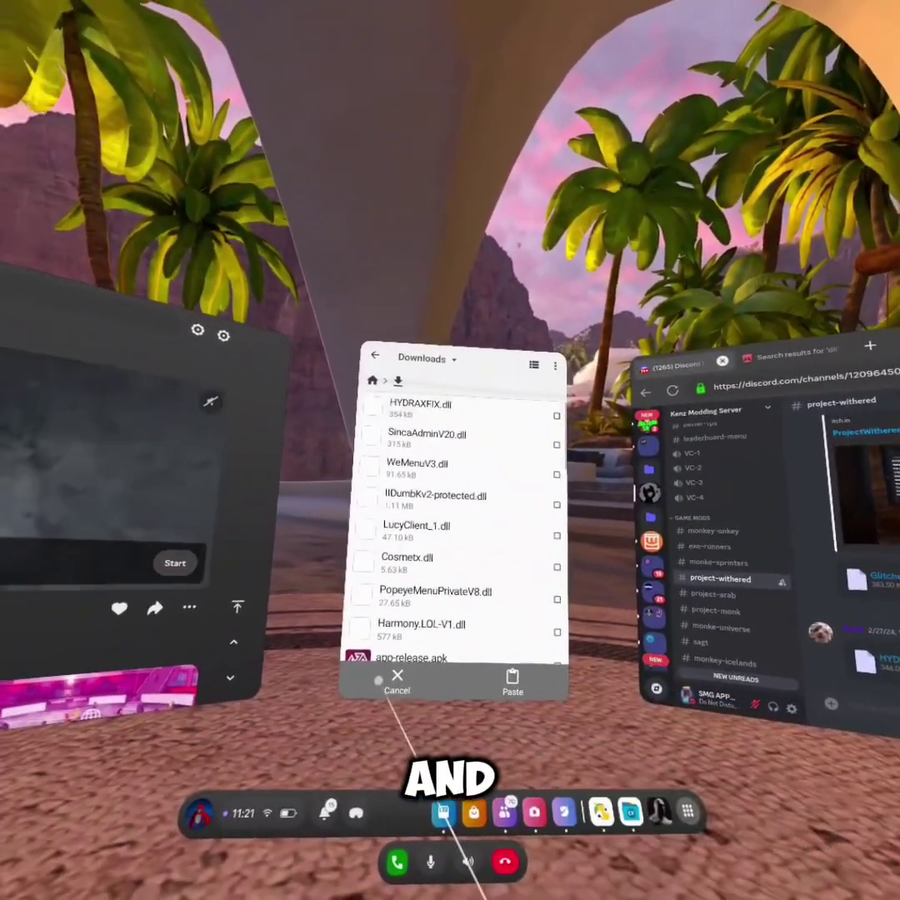
left_click(396, 670)
left_click(414, 393)
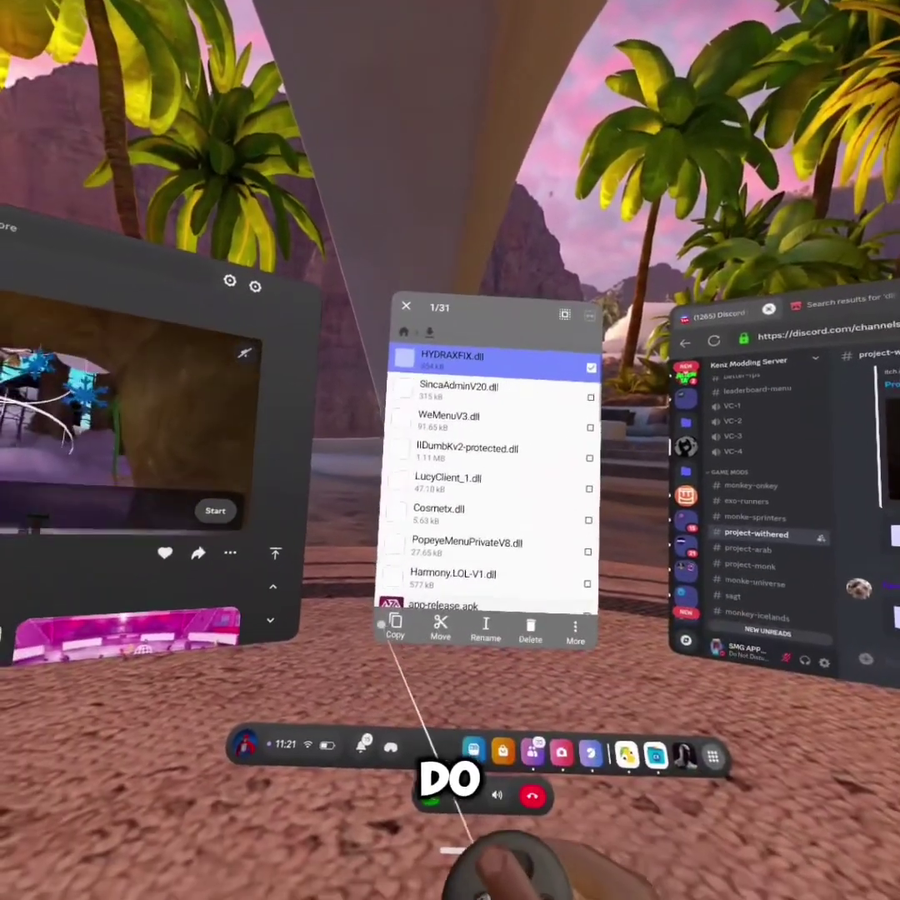
left_click(420, 623)
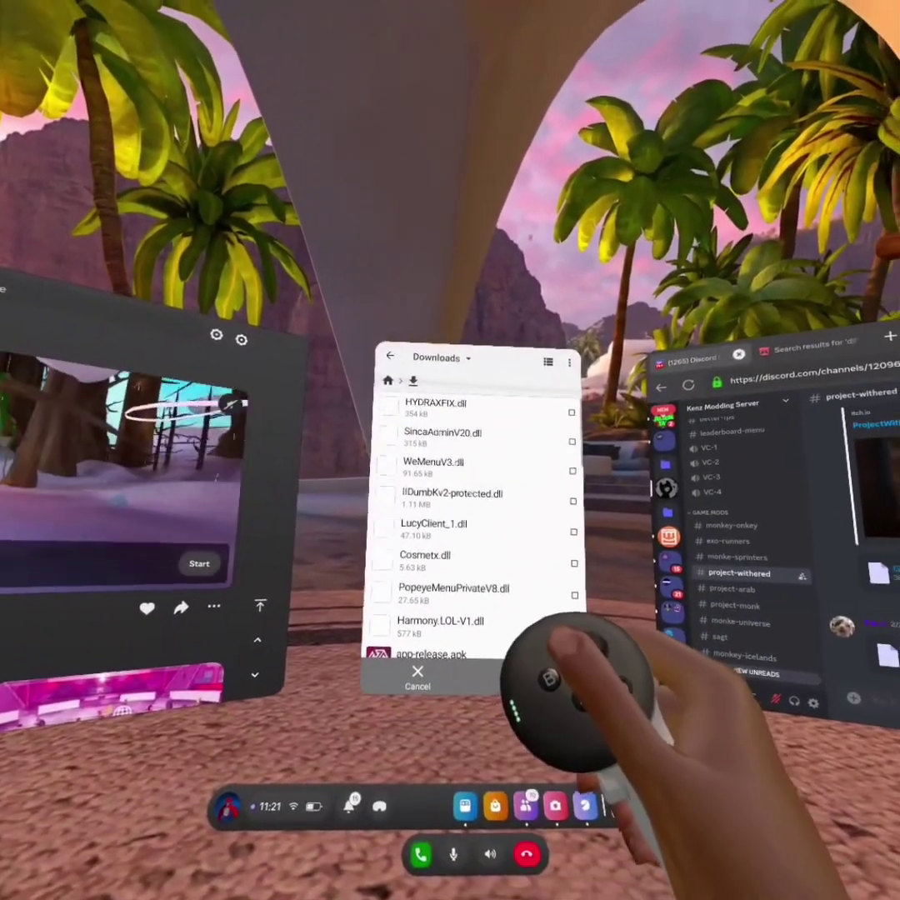
Step: Browse to com.ProjectRevial.NoxTagAlpha > files > Mods to confirm Harmony.LOL-V1.dll and HYDRAXFIX.dll, then return to the library
key("Escape")
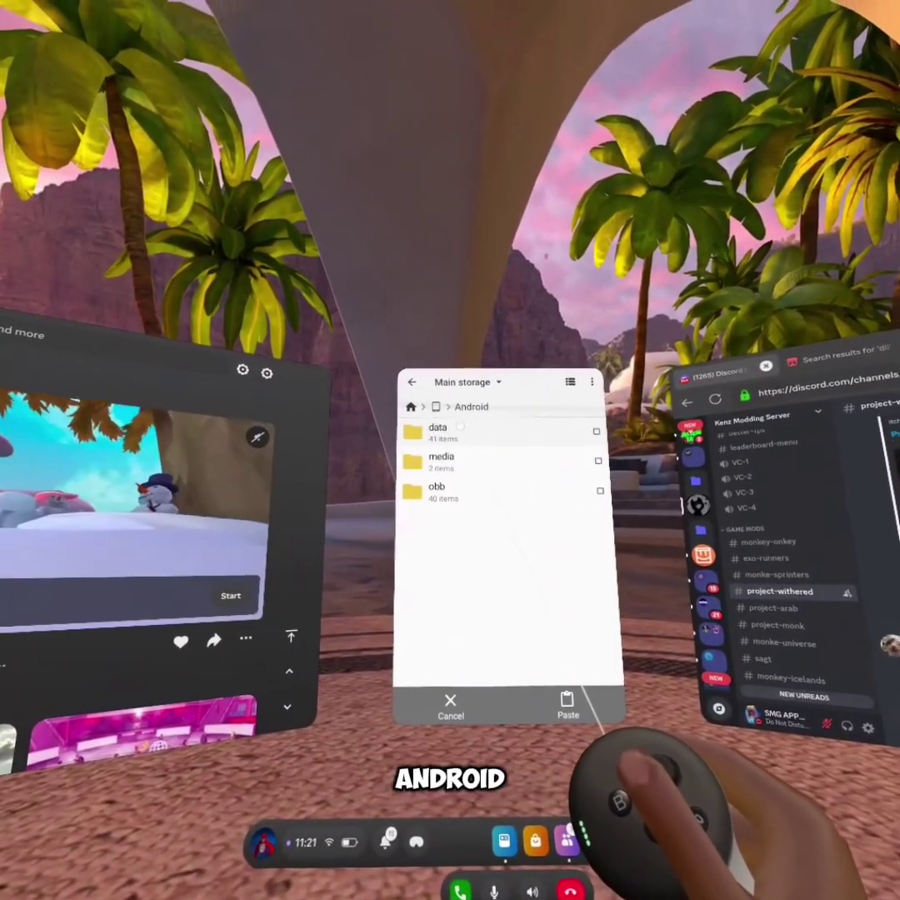
scroll(491, 547, "down", 10)
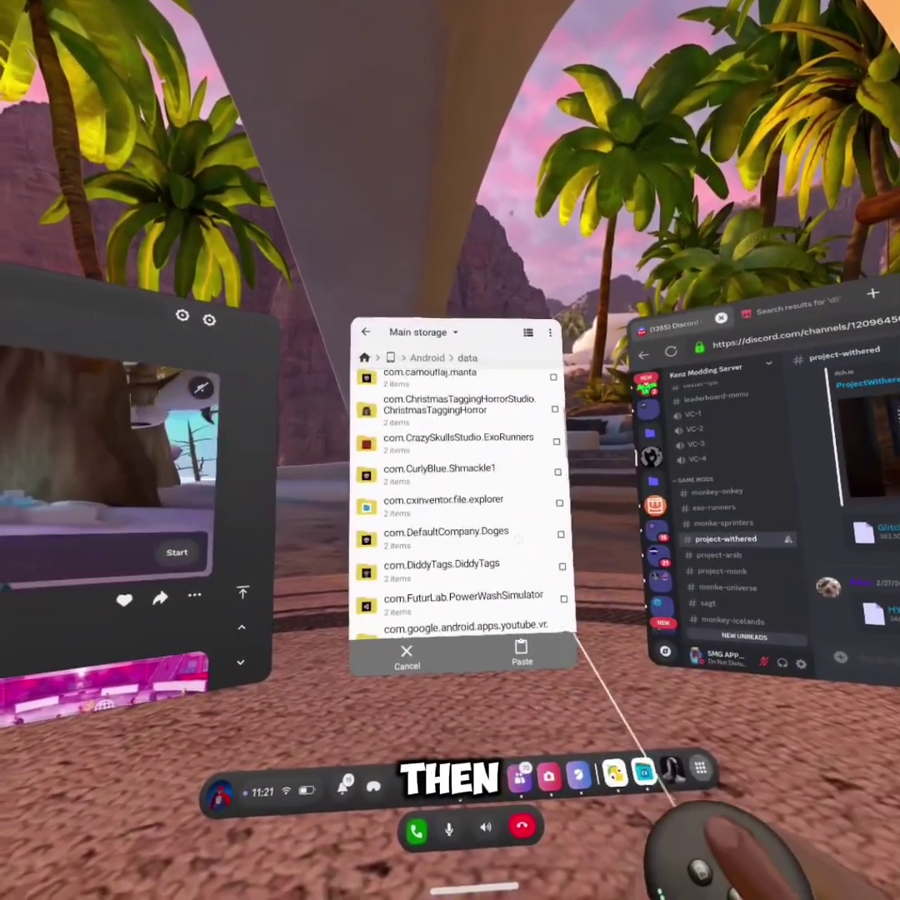
scroll(491, 500, "down", 5)
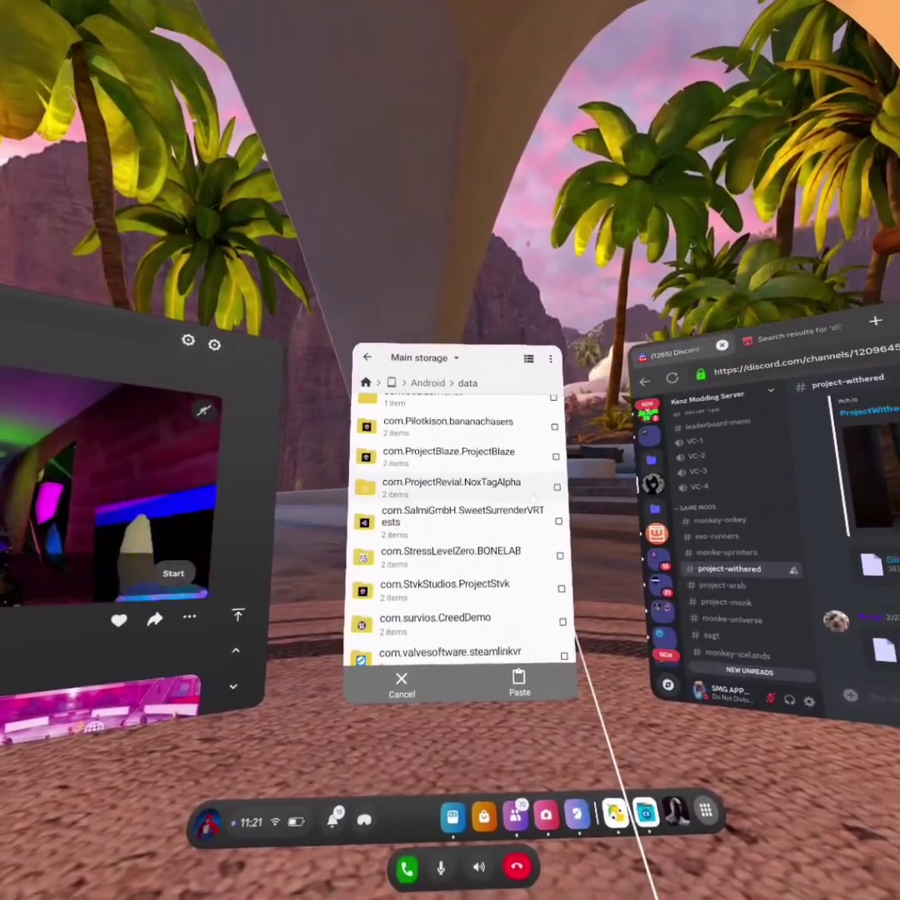
left_click(466, 475)
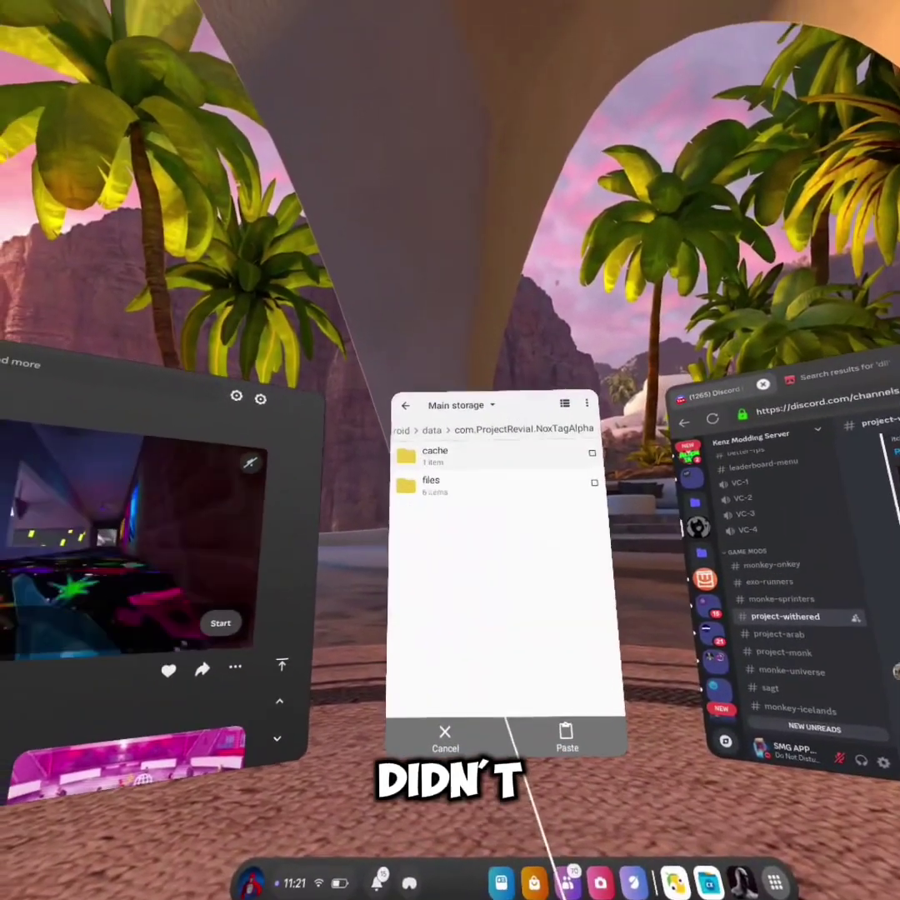
left_click(427, 483)
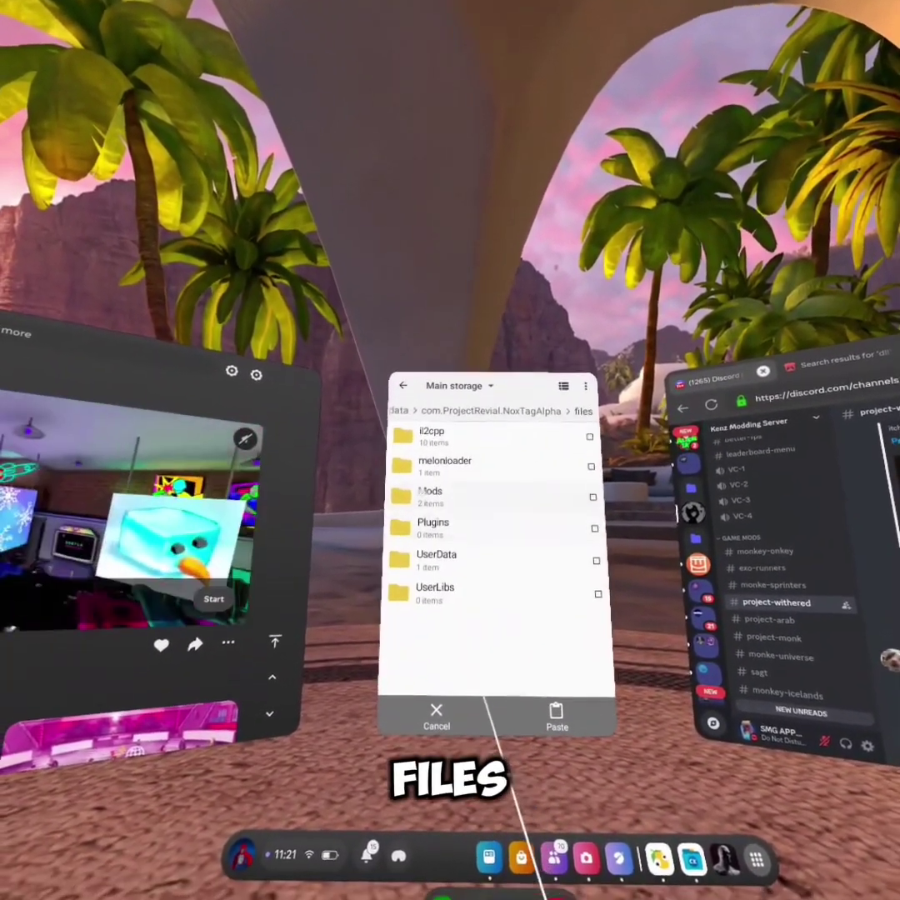
left_click(422, 481)
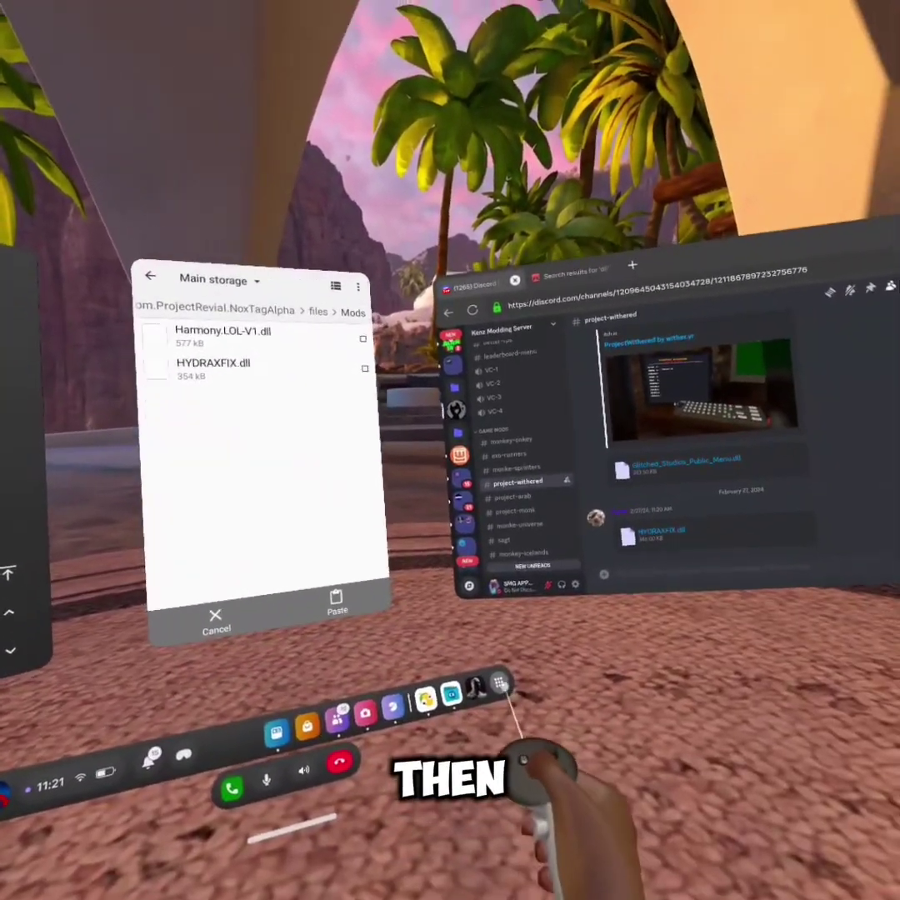
left_click(508, 738)
scroll(563, 466, "up", 5)
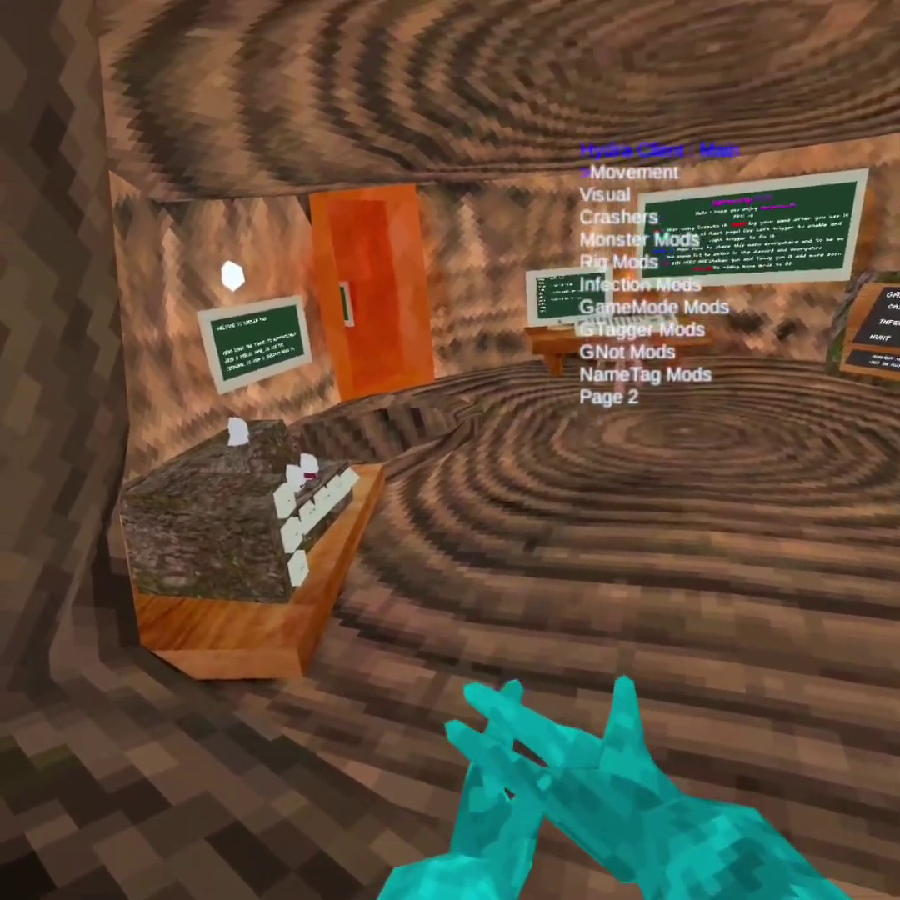
Step: In Hydra Client's Monster Mods submenu, try the Freeze toggles and leave Freeze Monster Gun off
key("super")
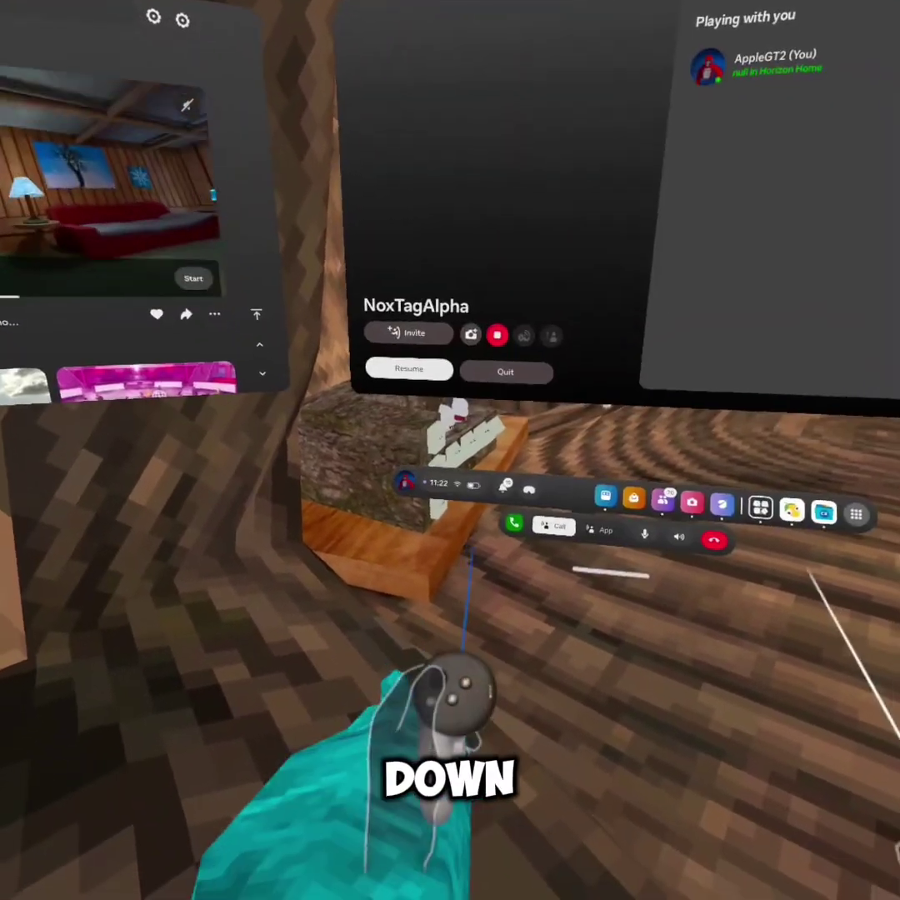
key("super")
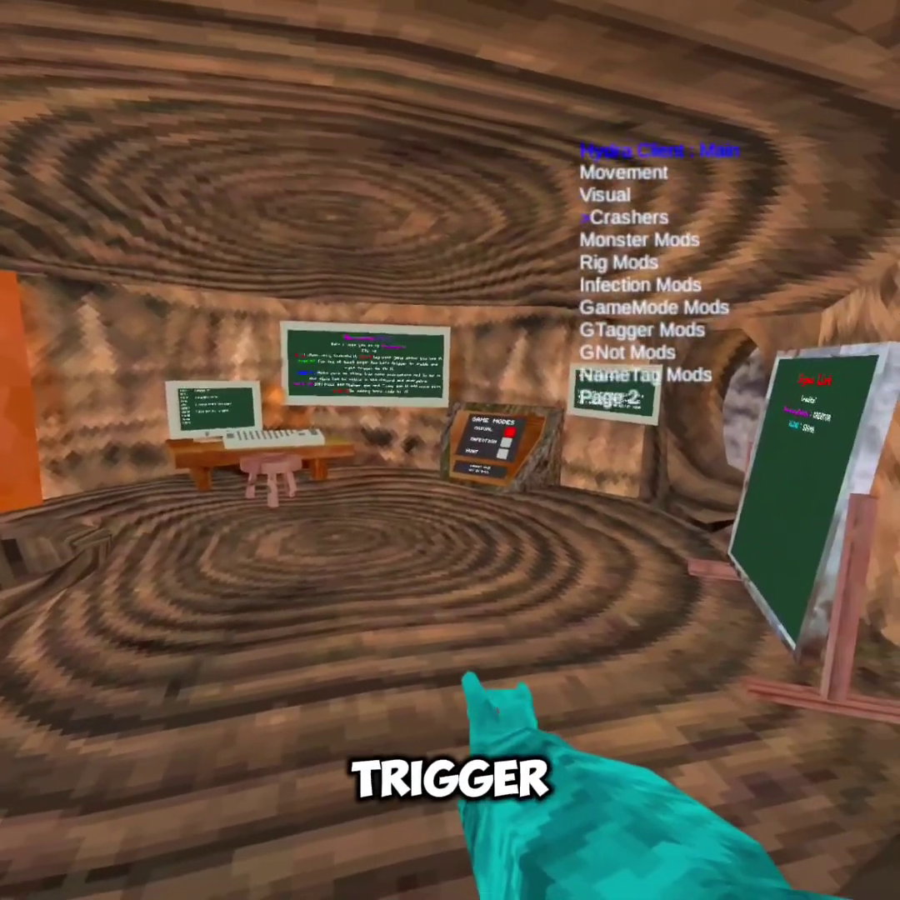
key("Down")
key("Down")
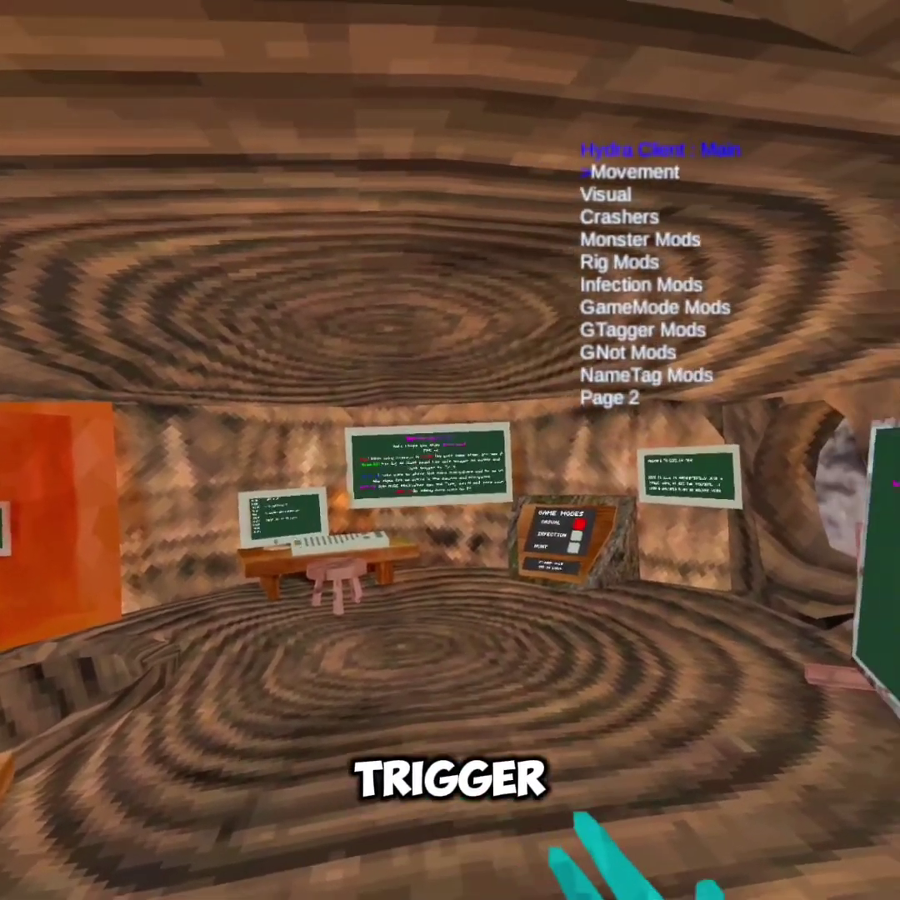
left_click(625, 217)
left_click(638, 239)
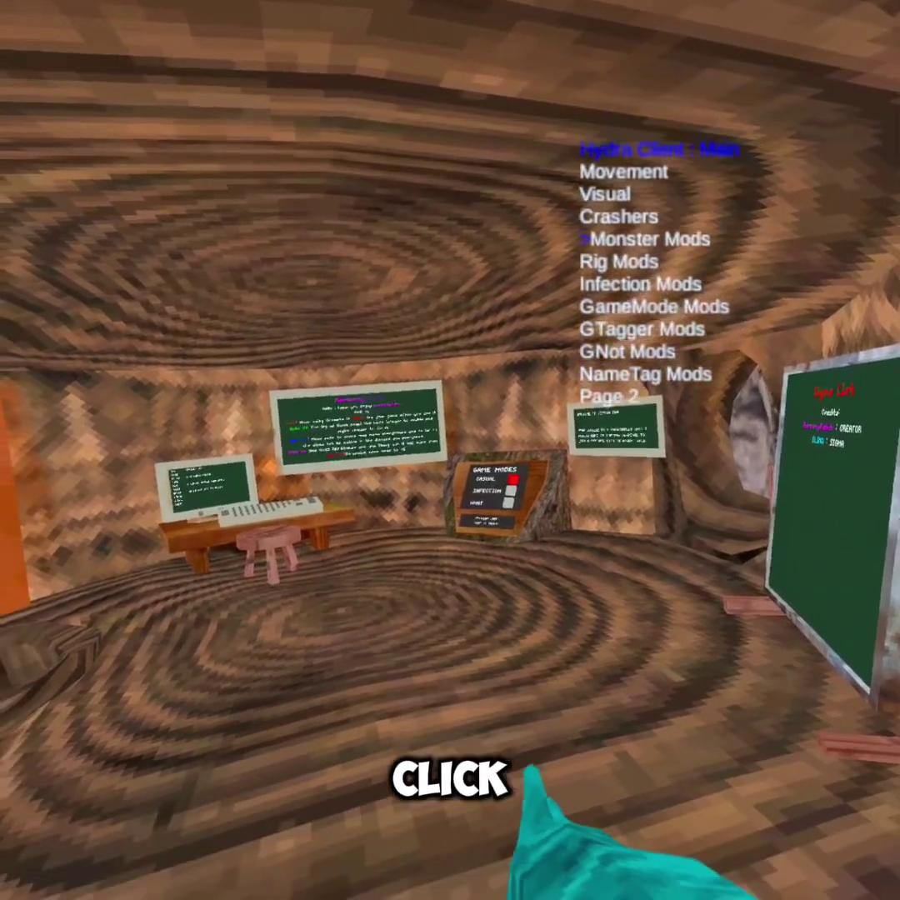
left_click(638, 239)
left_click(691, 172)
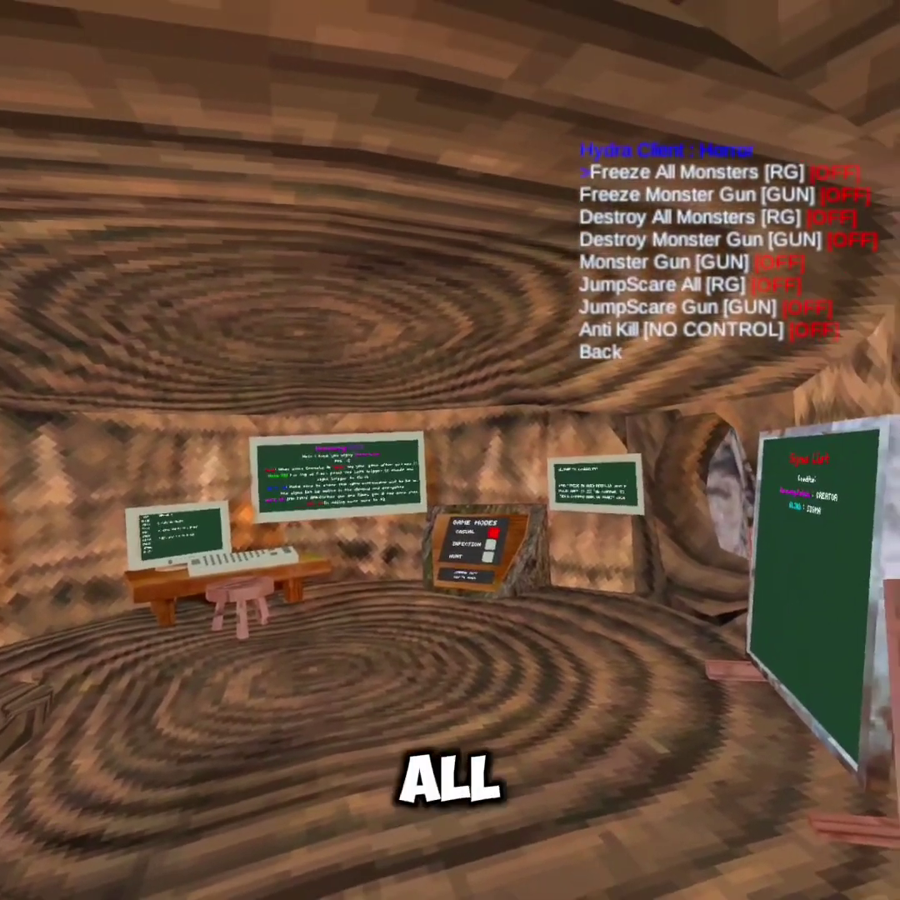
left_click(696, 194)
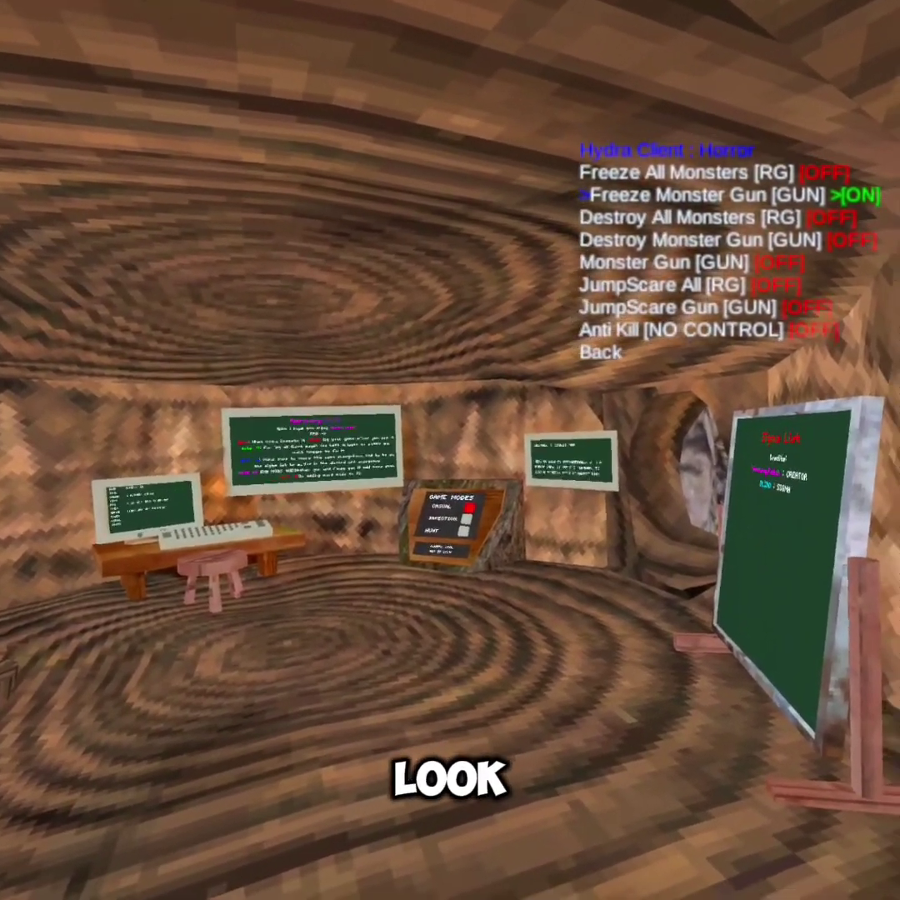
left_click(696, 186)
Step: Return to the Main menu, browse Page2 down to Arm Changers, go back, and bring up the system menu
left_click(674, 254)
key("Down")
key("Down")
key("Down")
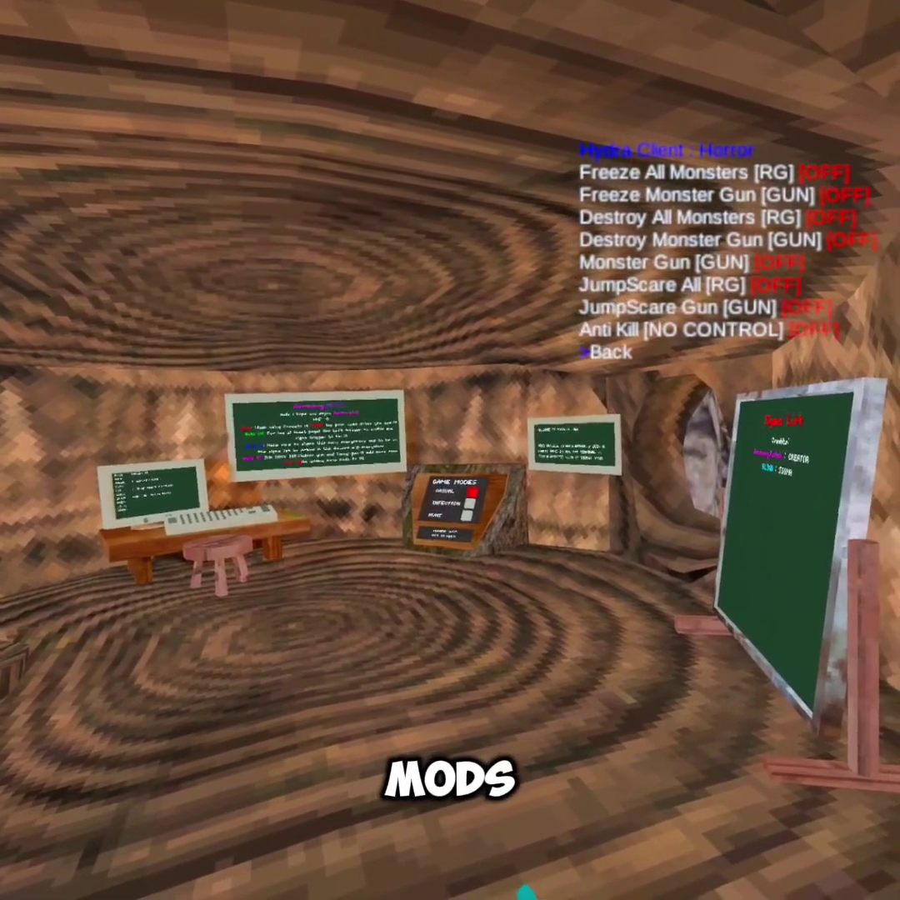
key("Return")
key("Down")
key("Down")
key("Down")
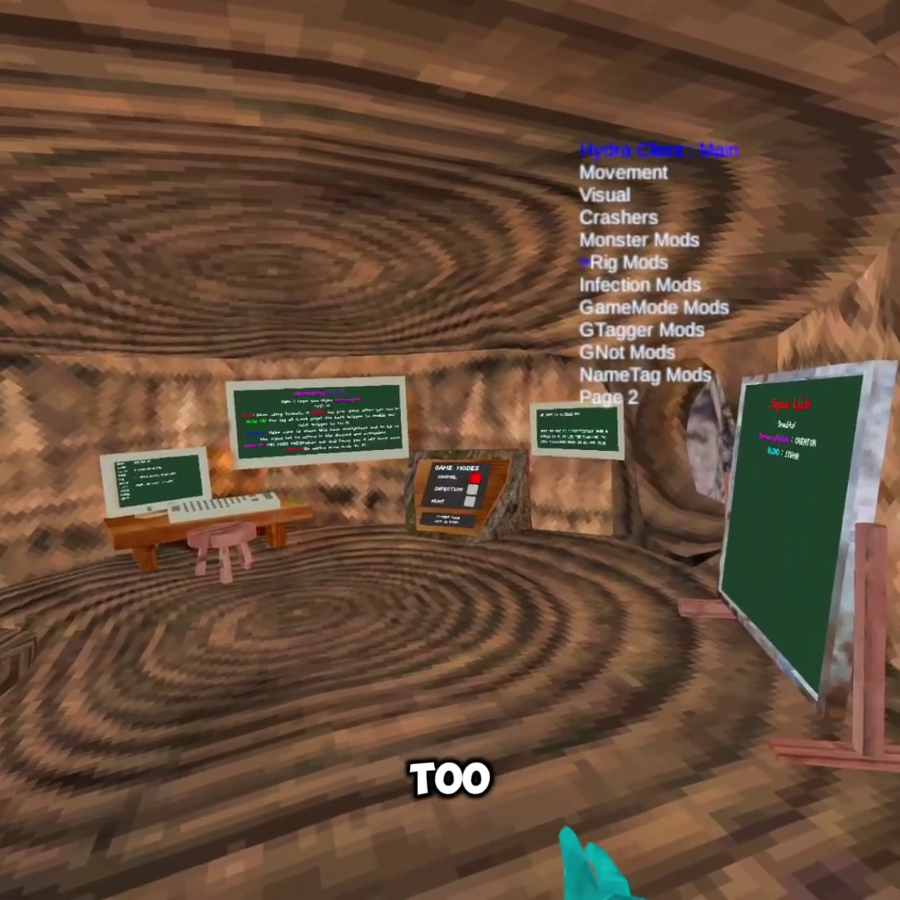
key("Down")
key("Return")
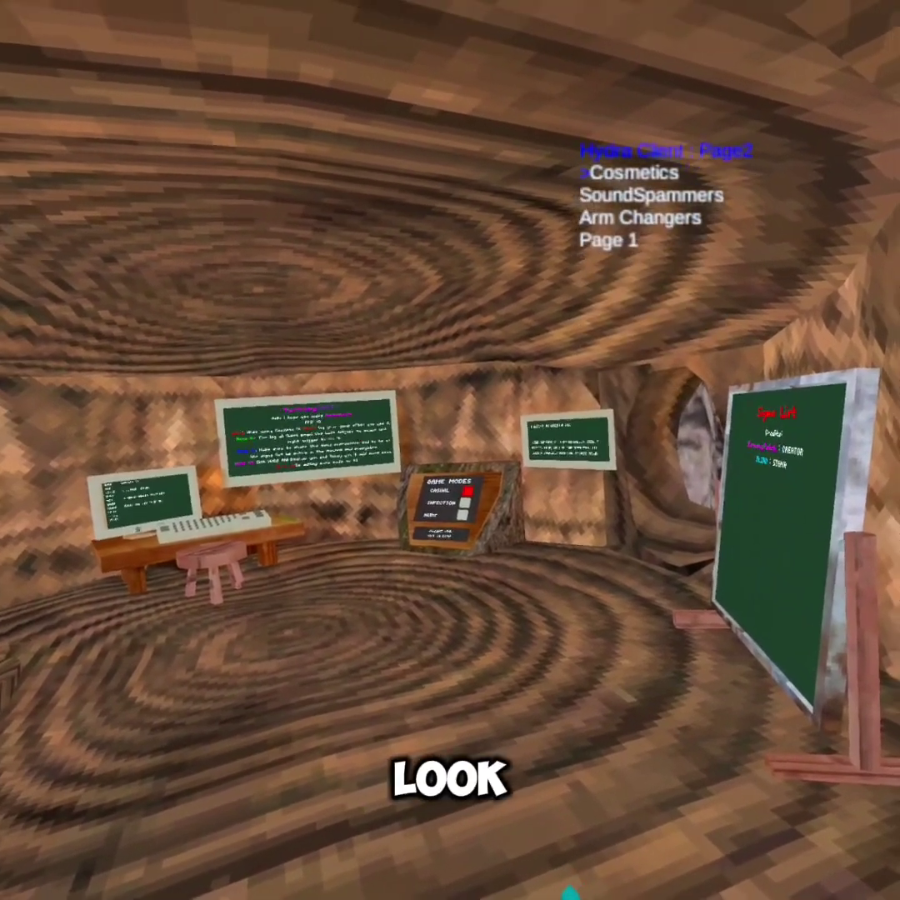
key("Down")
key("Down")
key("Down")
key("Return")
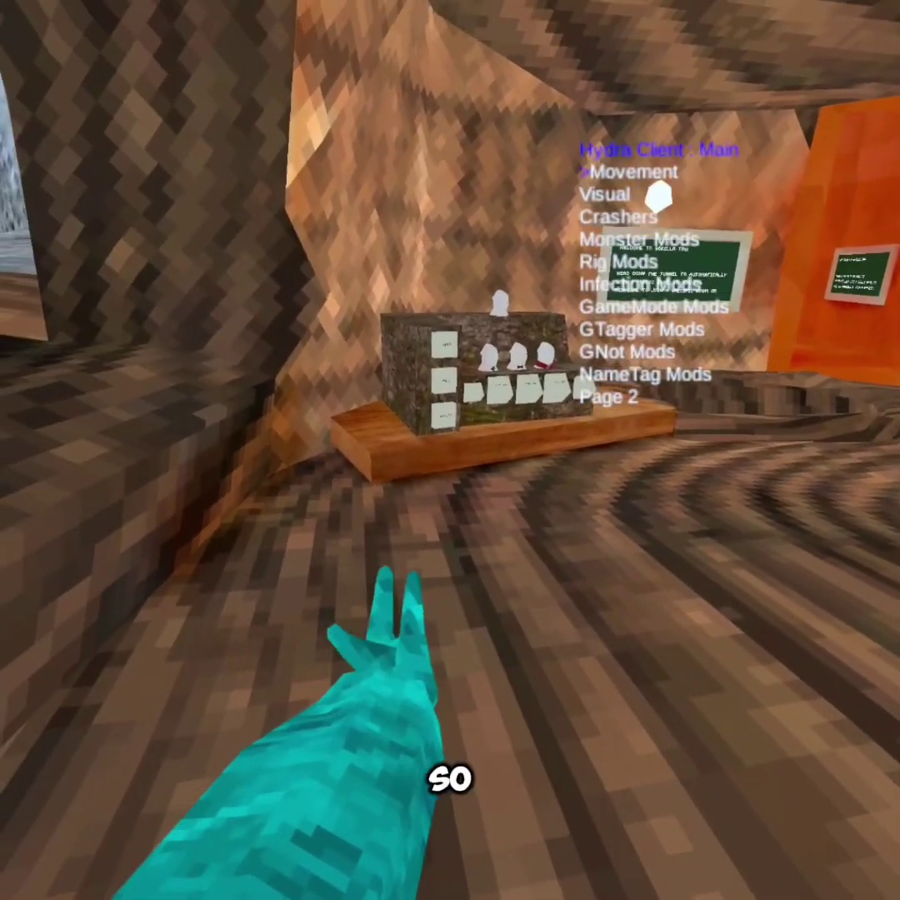
key("super")
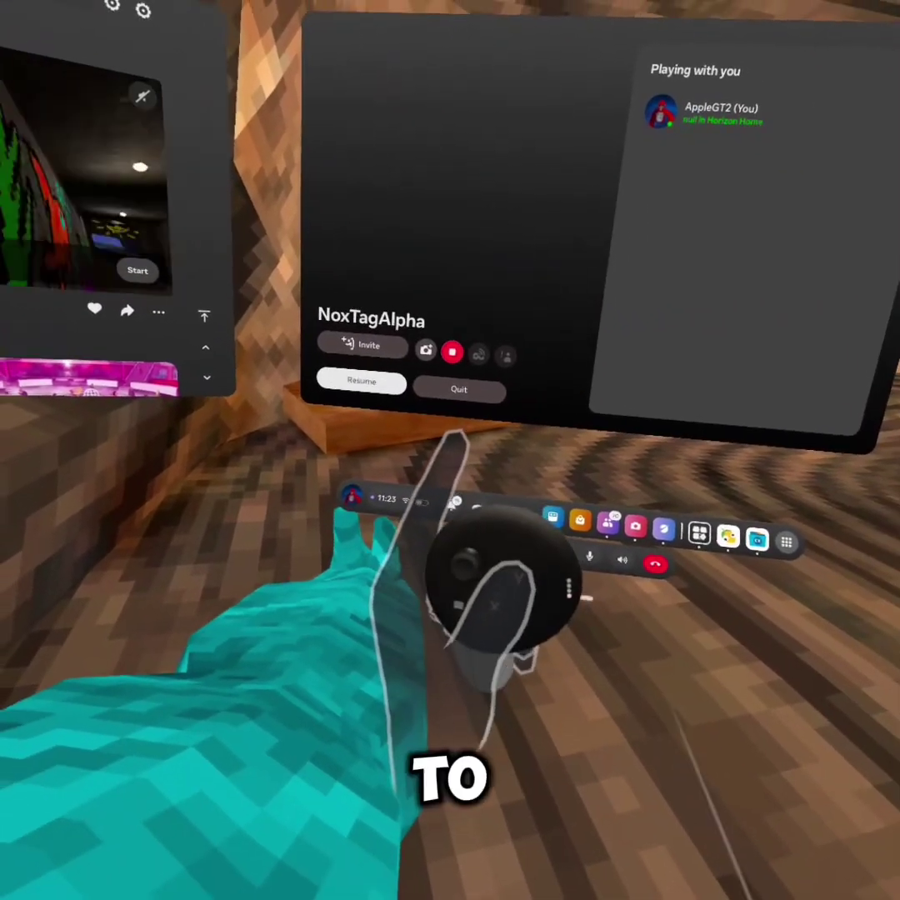
Step: Resume NoxTagAlpha and flip through the Harmony.LOL hand menu's pages back to Tp To Stump
key("super")
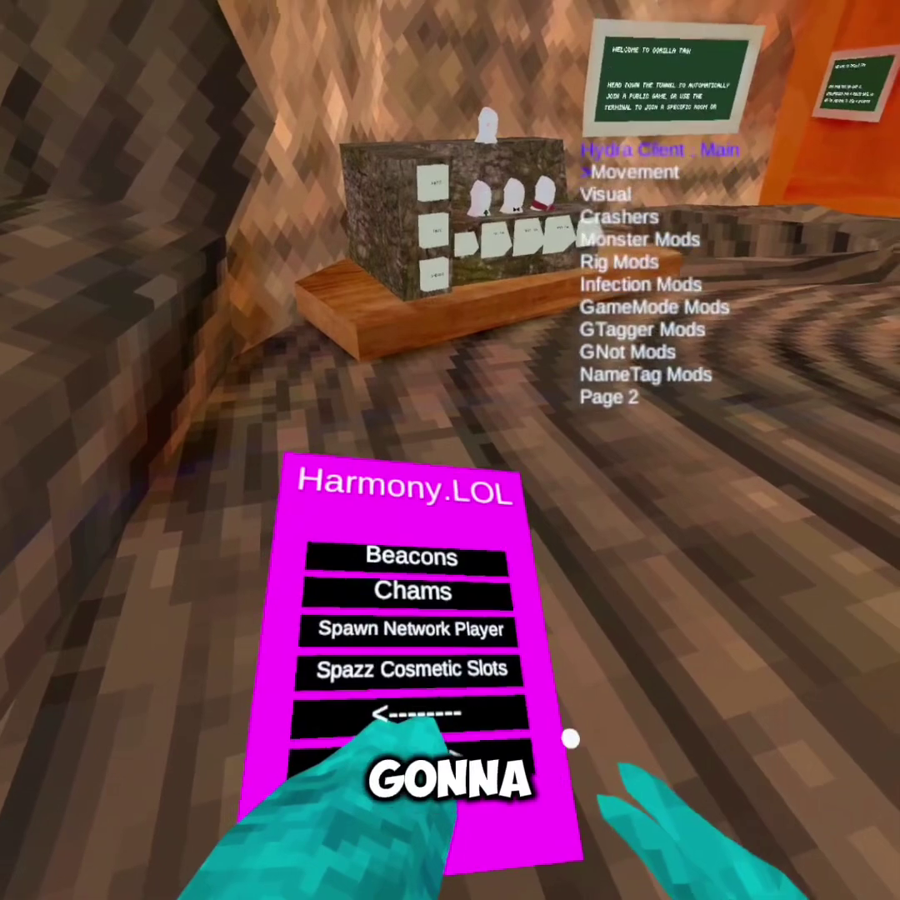
left_click(424, 800)
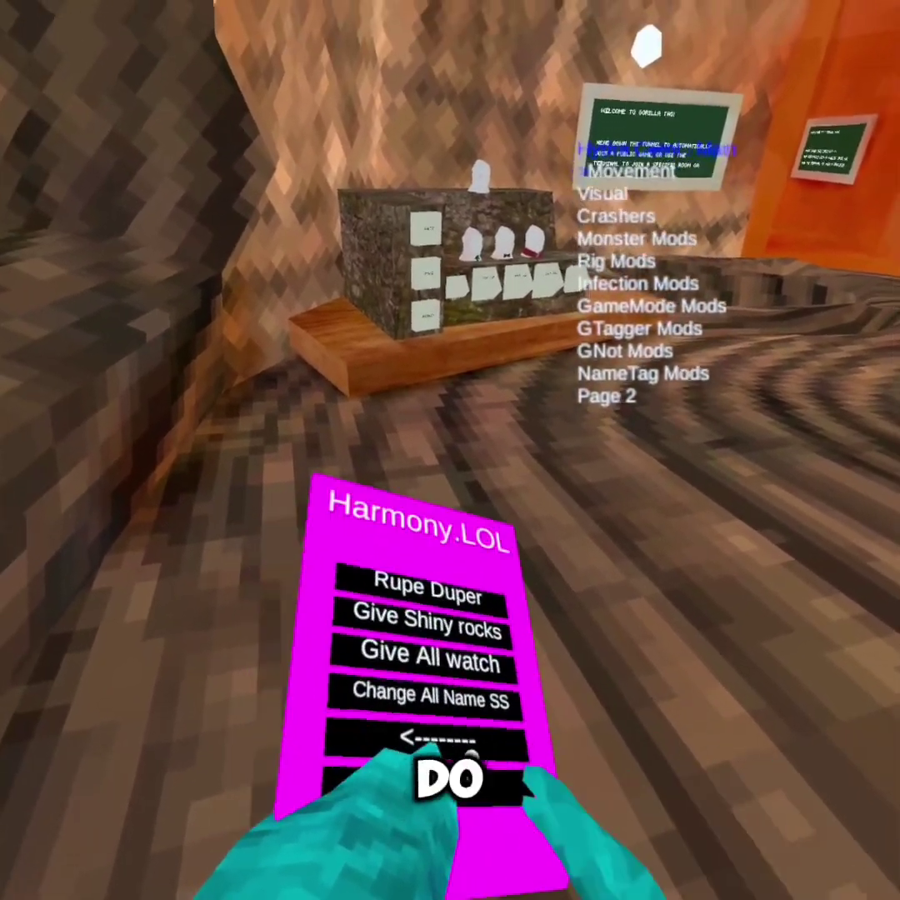
left_click(442, 737)
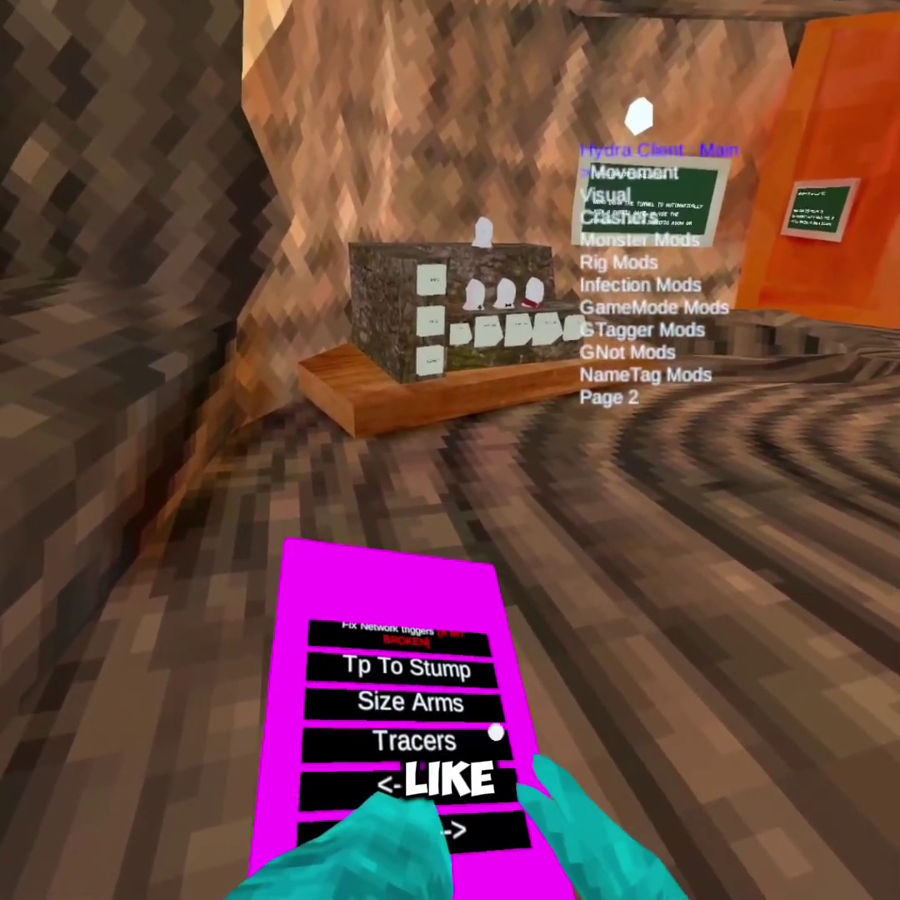